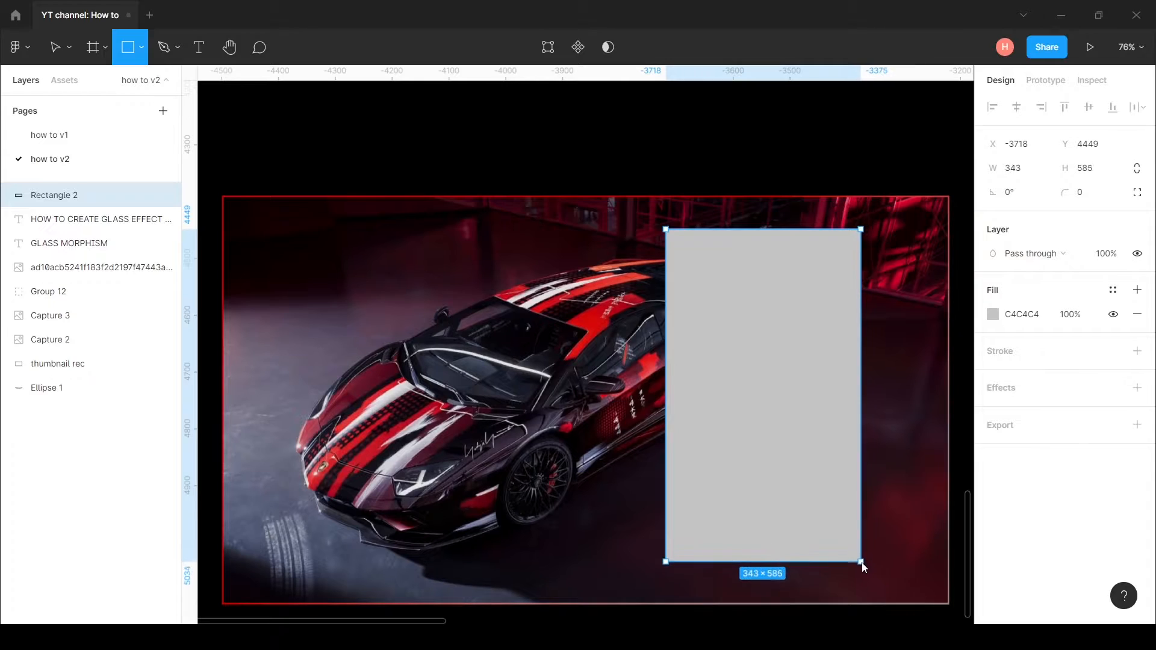
# Step: Move the grey rectangle slightly up and left over the car's rear and round its corners to 15
pyautogui.moveTo(832, 494); pyautogui.dragTo(819, 496)
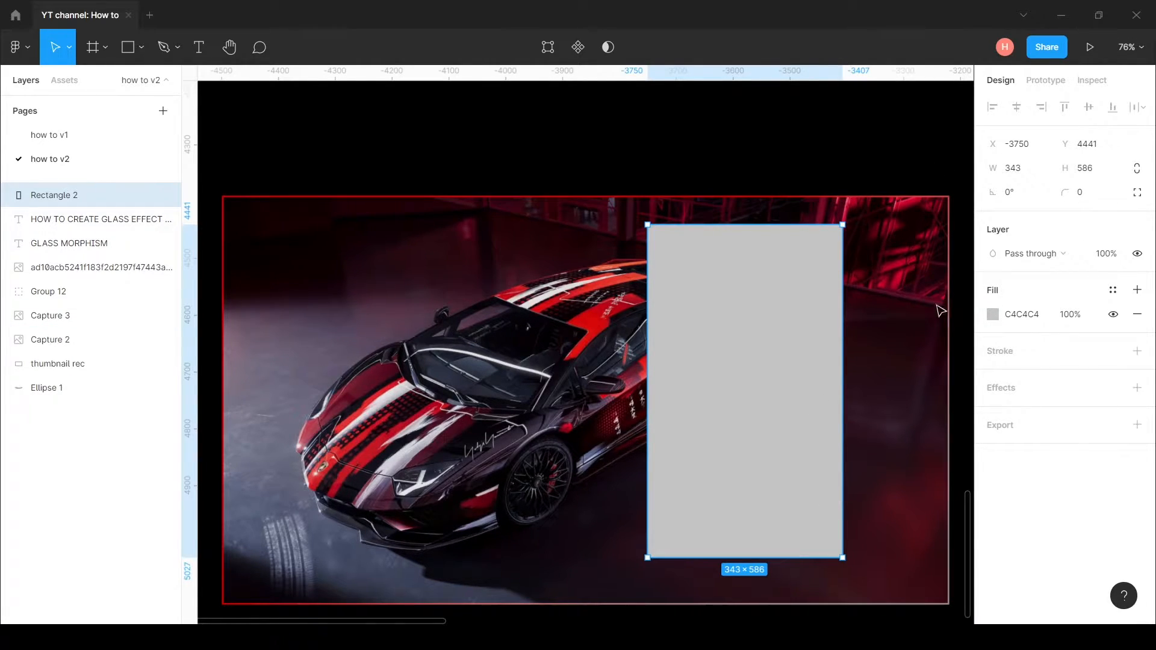
pyautogui.click(1087, 194)
# Step: Fill the rectangle with white as a linear gradient running diagonally from its upper left edge to its lower right edge
pyautogui.click(992, 313)
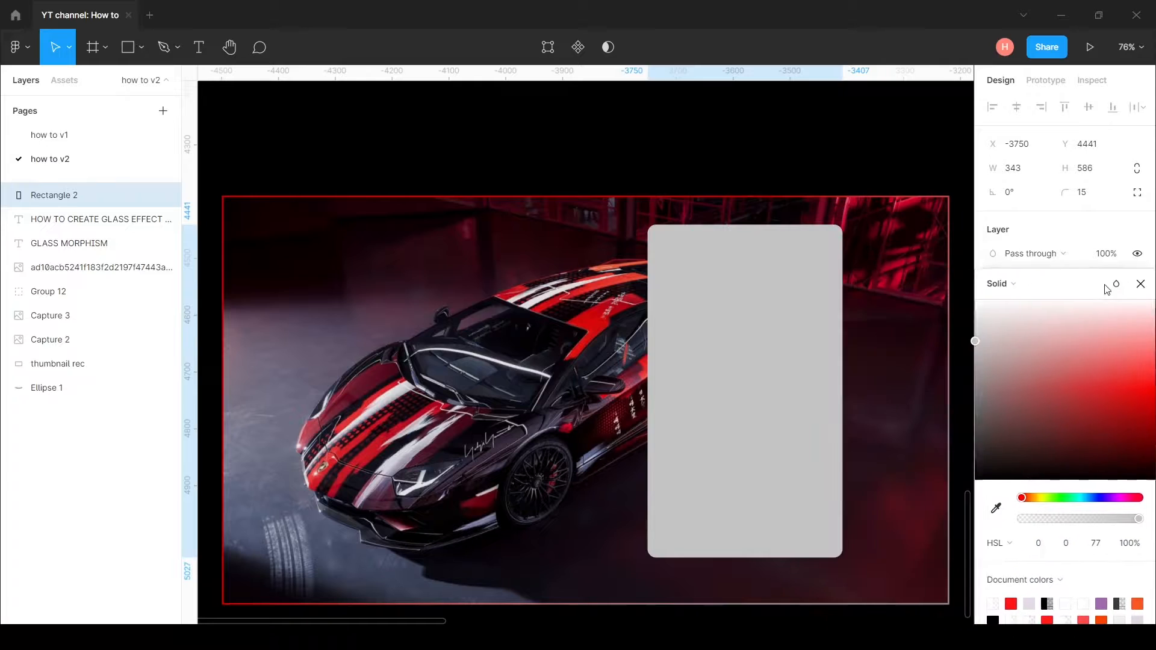
pyautogui.moveTo(970, 325); pyautogui.dragTo(958, 248)
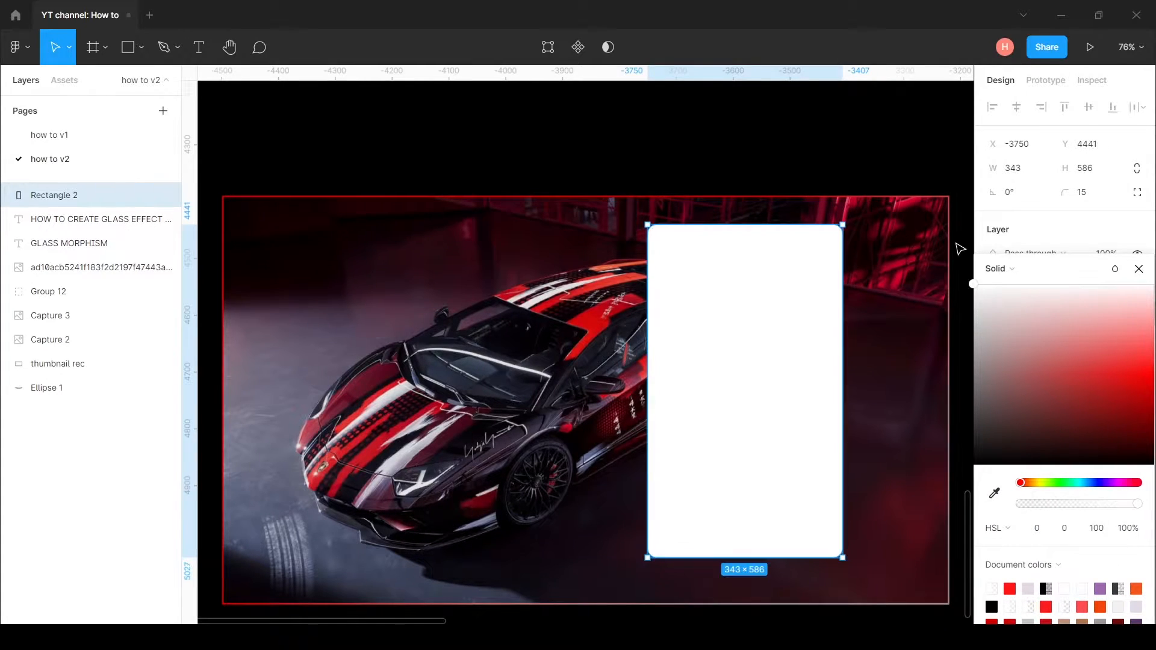
pyautogui.click(1014, 268)
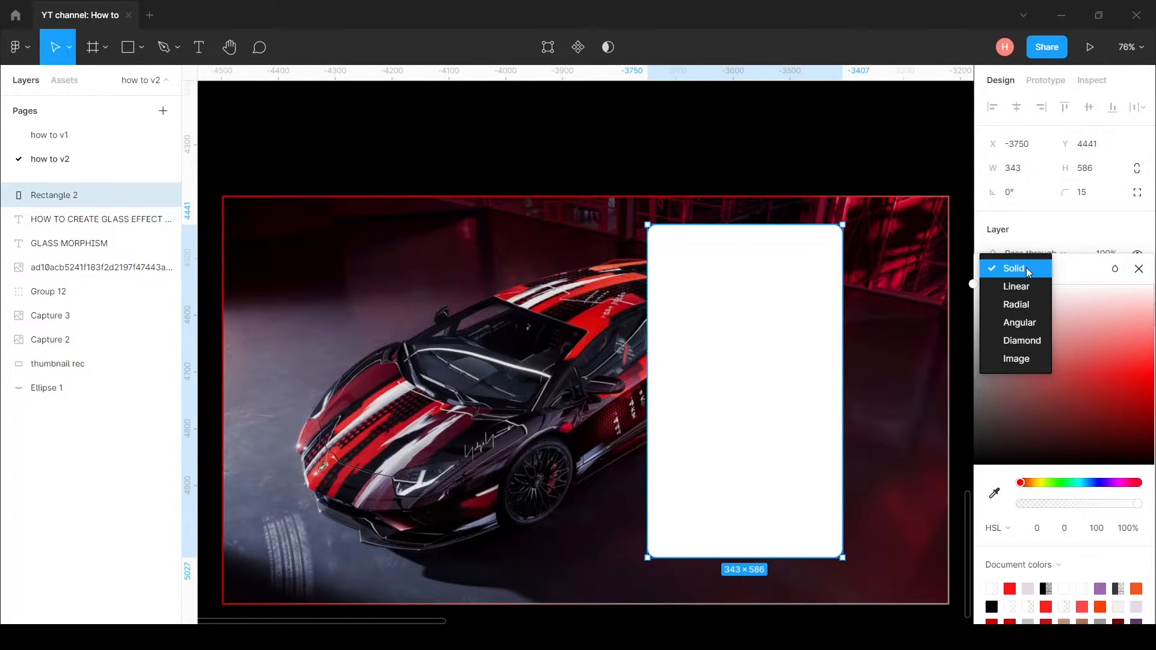
pyautogui.click(1026, 287)
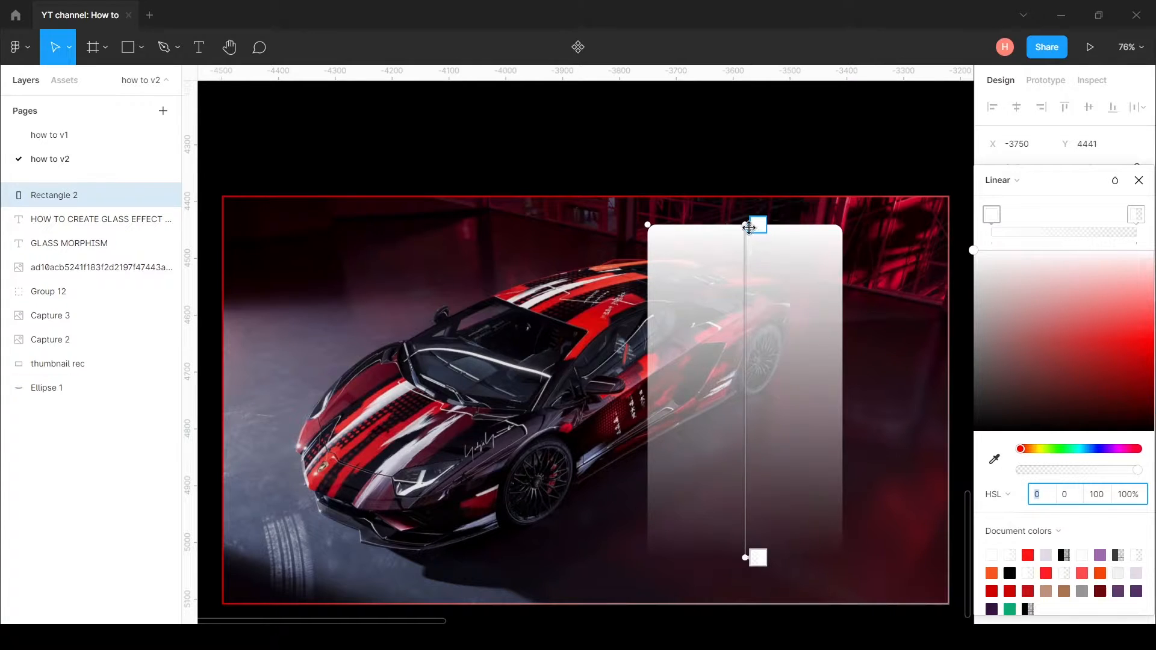
pyautogui.moveTo(757, 225); pyautogui.dragTo(666, 276)
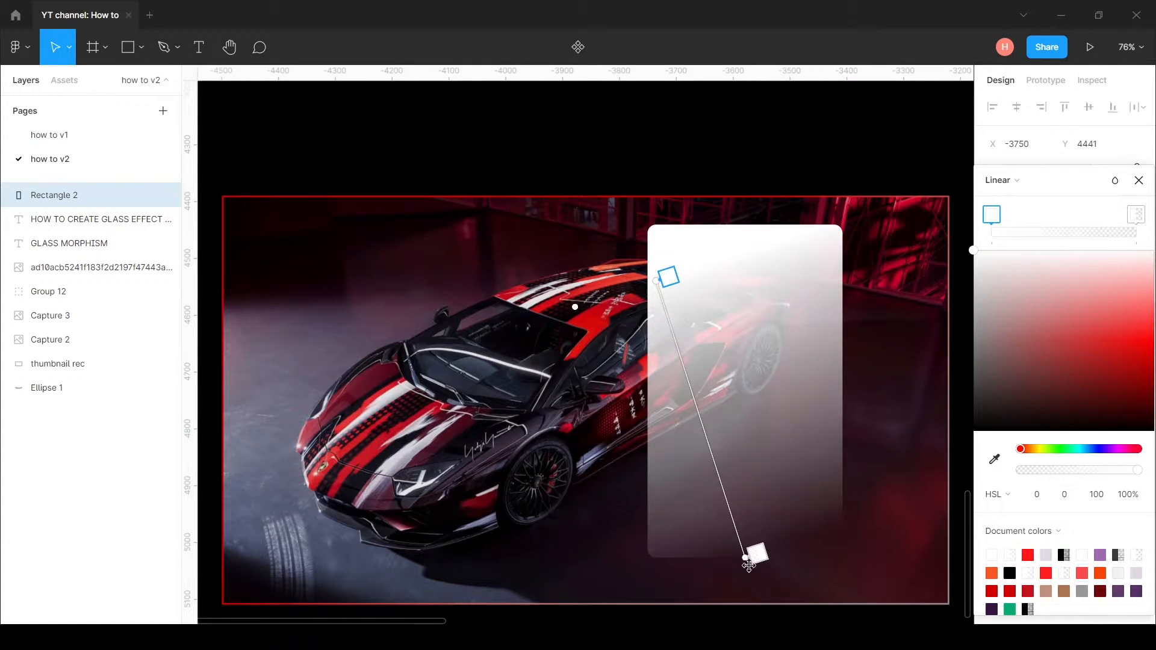
pyautogui.moveTo(745, 557); pyautogui.dragTo(812, 561)
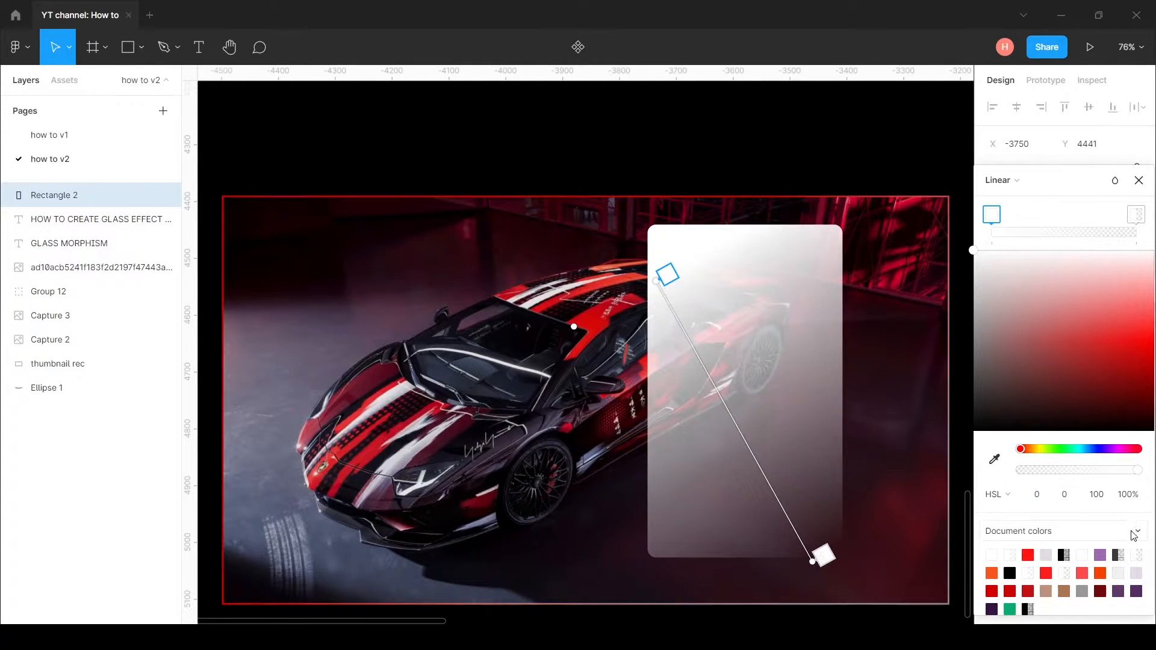
# Step: Set the opacity of the fill gradient's start stop to 40% and its end stop to 10%
pyautogui.click(1123, 497)
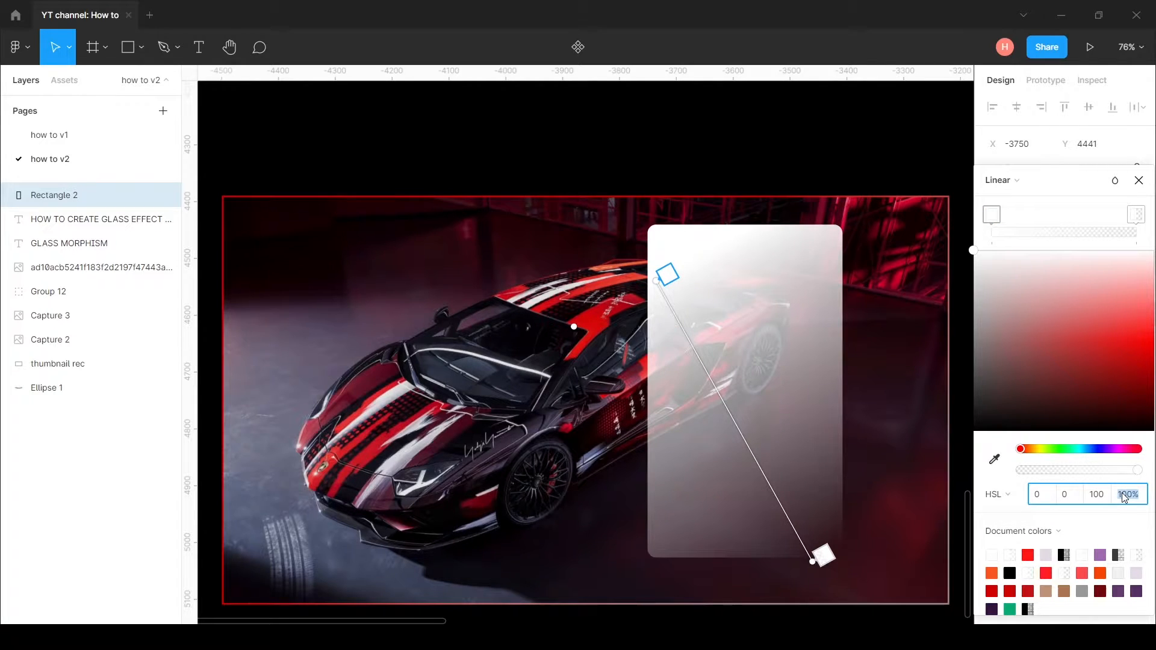
pyautogui.write('40')
pyautogui.click(1134, 217)
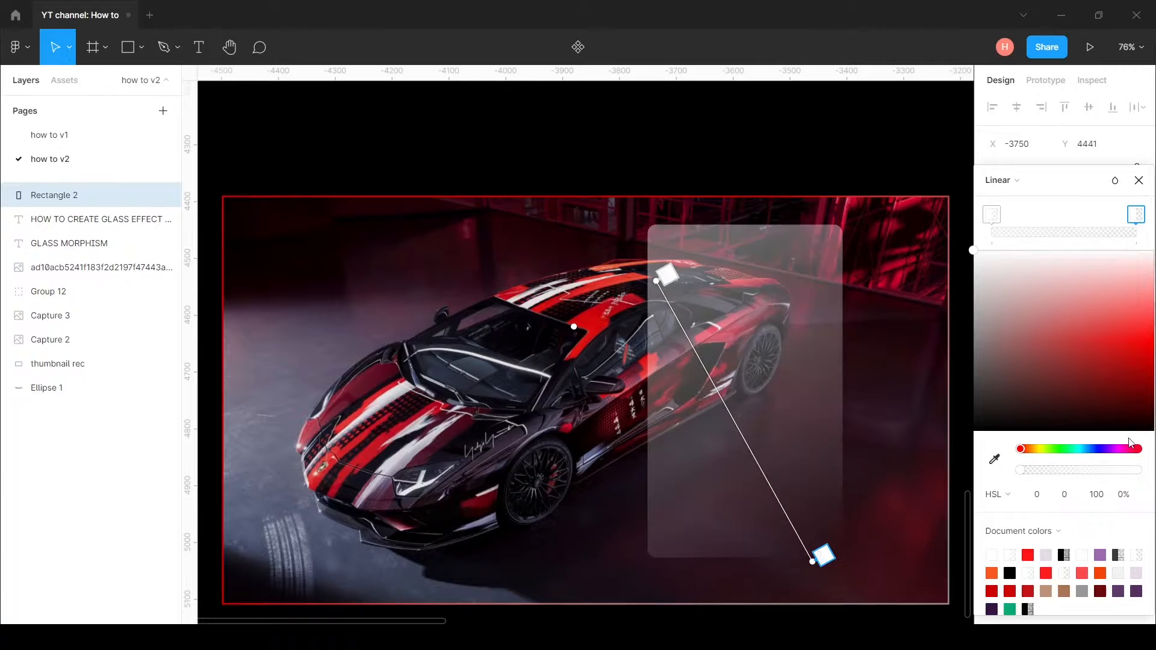
pyautogui.click(1127, 497)
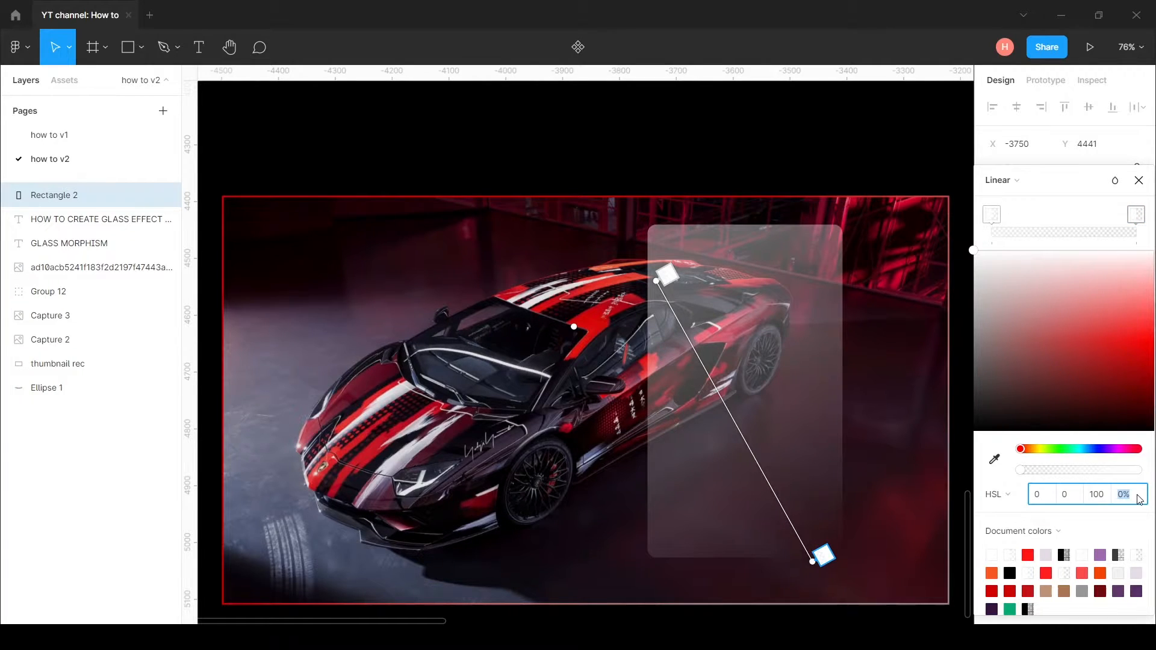
pyautogui.press('Return')
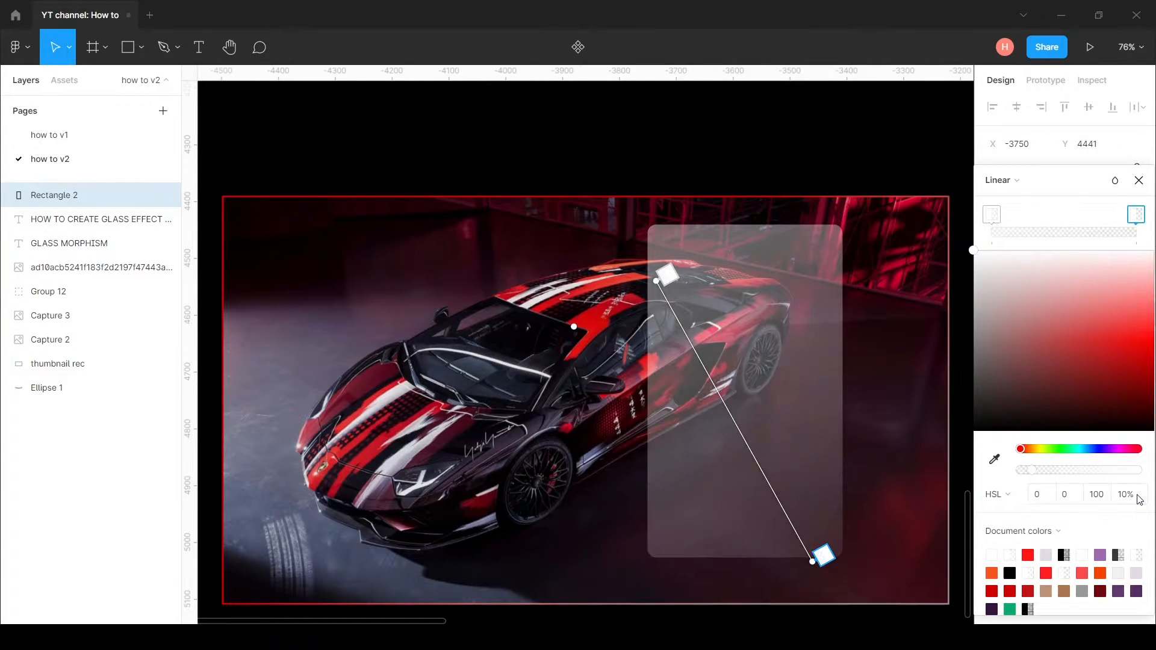
pyautogui.click(1138, 181)
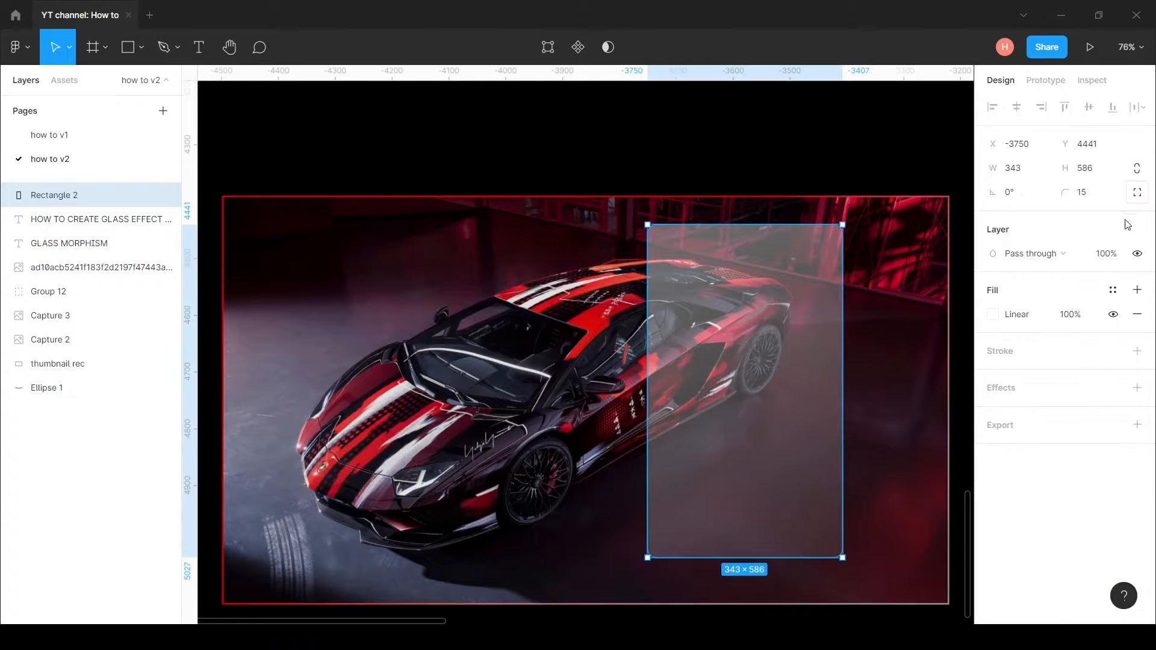
# Step: Add an effect to the rectangle and make it a background blur
pyautogui.click(1015, 395)
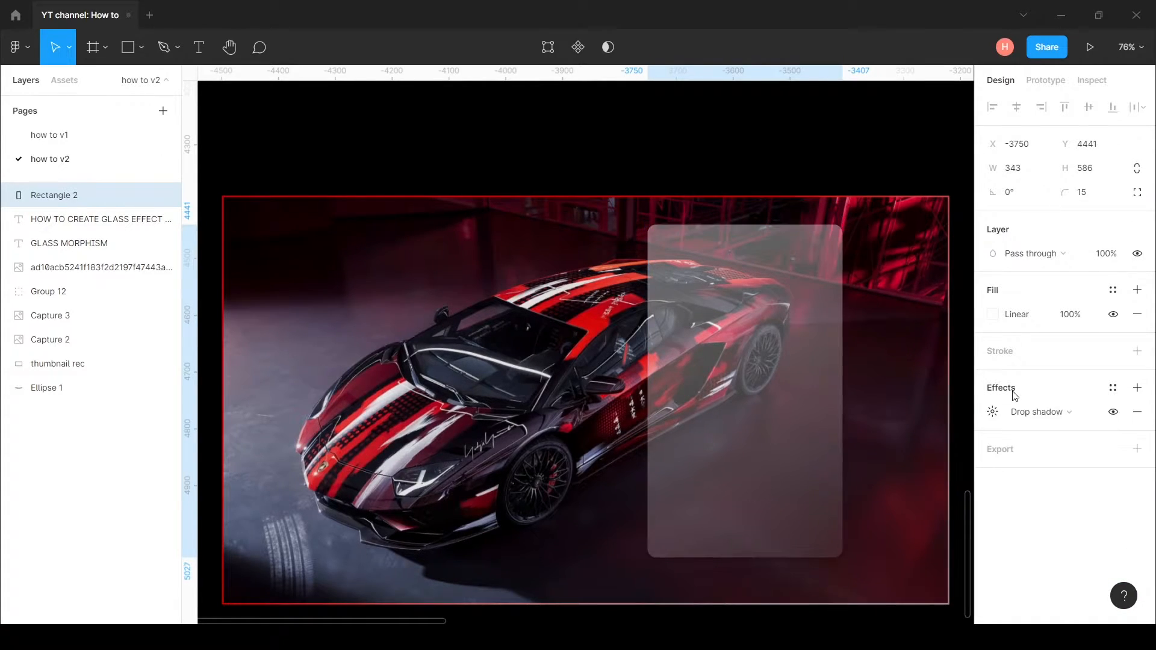
pyautogui.click(1089, 410)
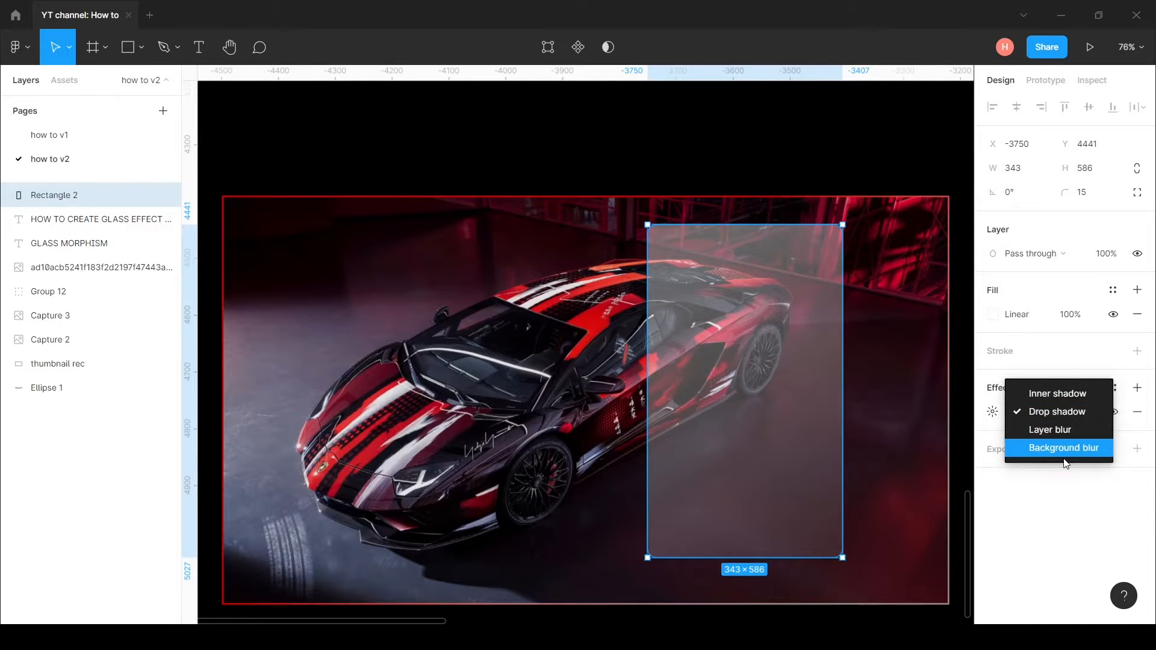
pyautogui.click(1083, 450)
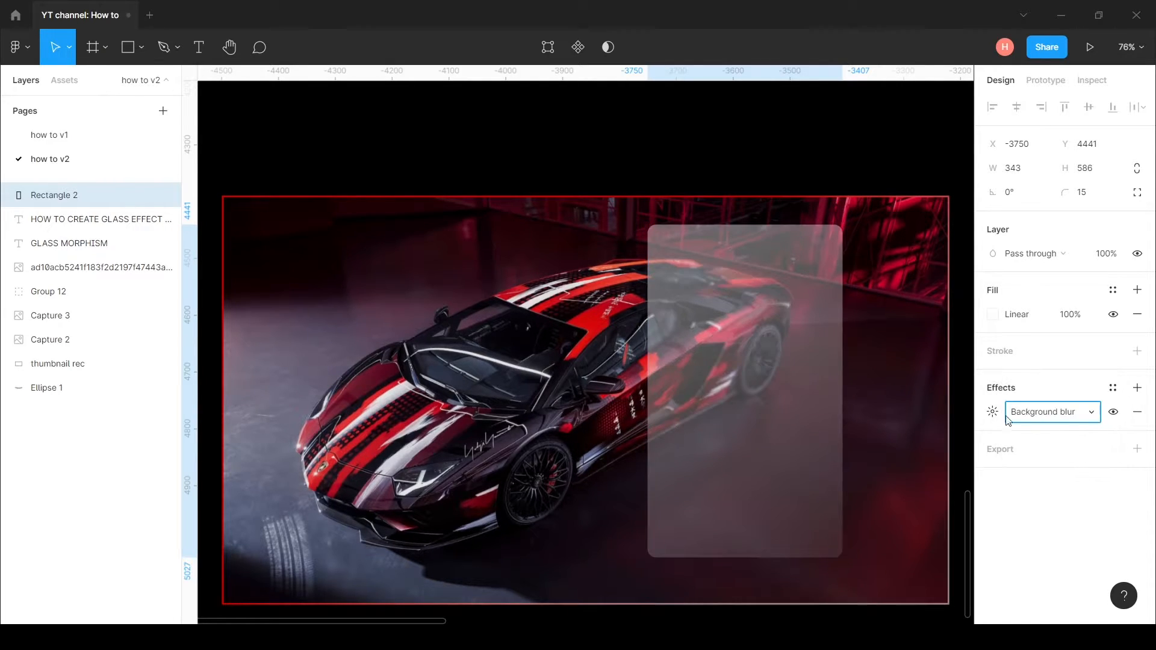
# Step: Set the rectangle's background blur amount to 28
pyautogui.click(998, 414)
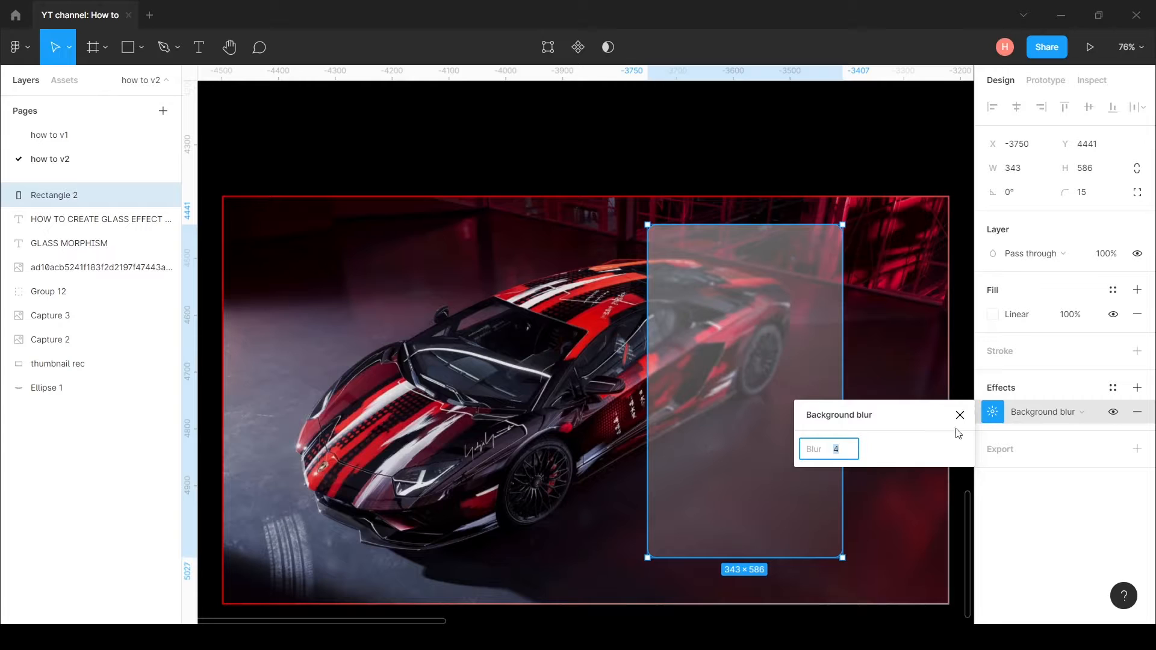
pyautogui.moveTo(933, 421); pyautogui.dragTo(1105, 469)
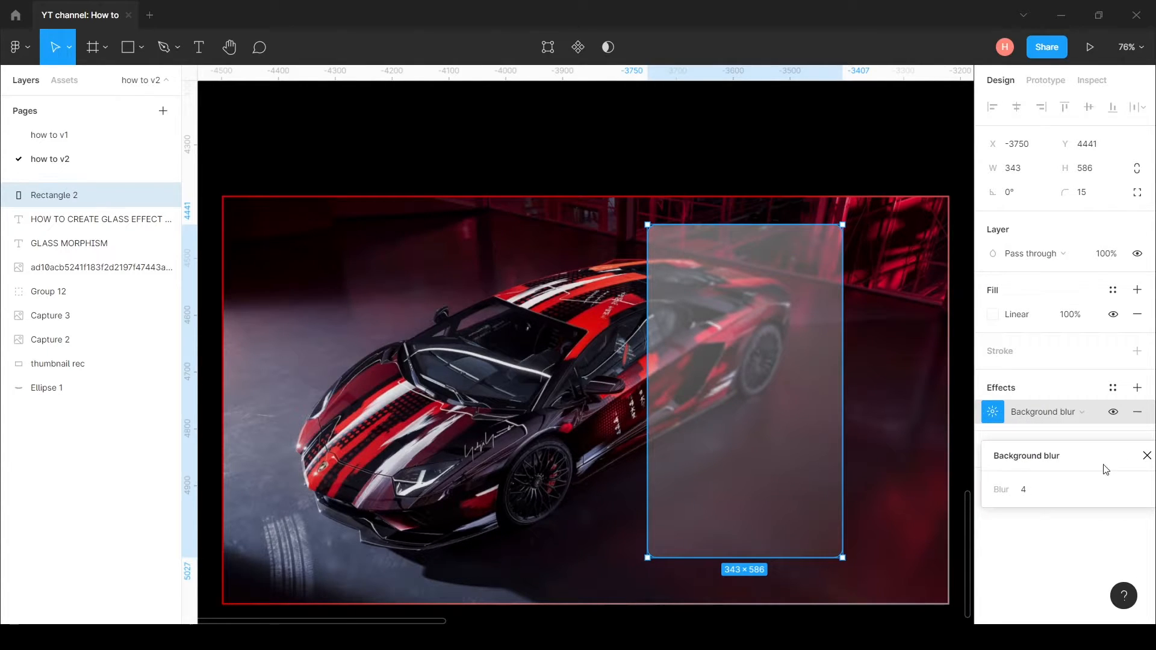
pyautogui.click(1033, 497)
pyautogui.press('Up')
pyautogui.press('Up')
pyautogui.press('Up')
pyautogui.press('Up')
pyautogui.press('Up')
pyautogui.press('Up')
pyautogui.press('Up')
pyautogui.press('Up')
pyautogui.press('Up')
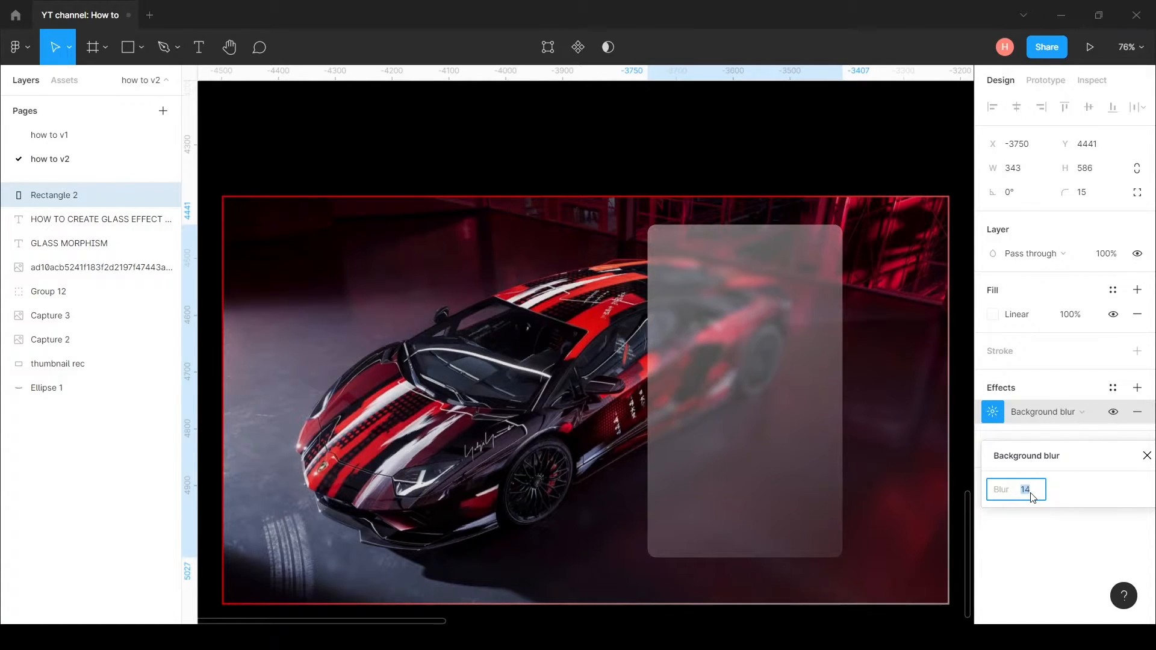
pyautogui.press('Up')
pyautogui.press('Up')
pyautogui.press('Up')
pyautogui.press('Up')
pyautogui.press('Up')
pyautogui.press('Up')
pyautogui.press('Up')
pyautogui.press('Up')
pyautogui.press('Up')
pyautogui.press('Up')
pyautogui.press('Up')
pyautogui.press('Up')
pyautogui.press('Up')
pyautogui.press('Up')
pyautogui.press('Up')
pyautogui.press('Up')
pyautogui.press('Up')
pyautogui.press('Up')
pyautogui.press('Up')
pyautogui.press('Up')
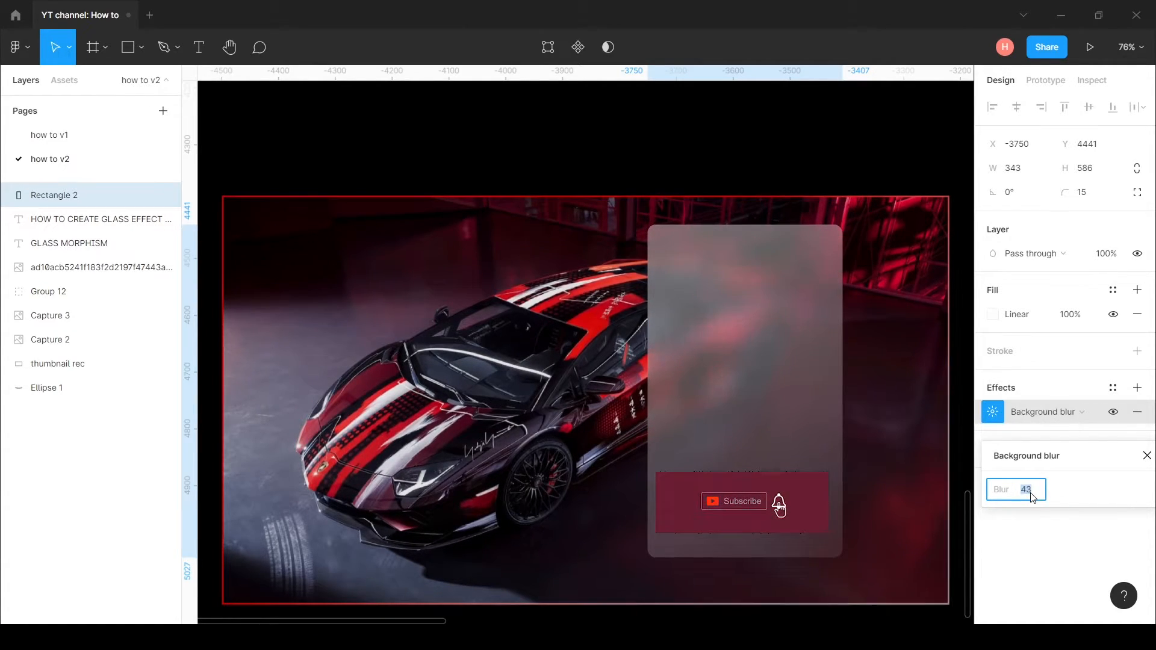
pyautogui.press('Up')
pyautogui.press('Up')
pyautogui.press('Up')
pyautogui.press('Up')
pyautogui.press('Up')
pyautogui.press('Up')
pyautogui.press('Up')
pyautogui.press('Up')
pyautogui.press('Up')
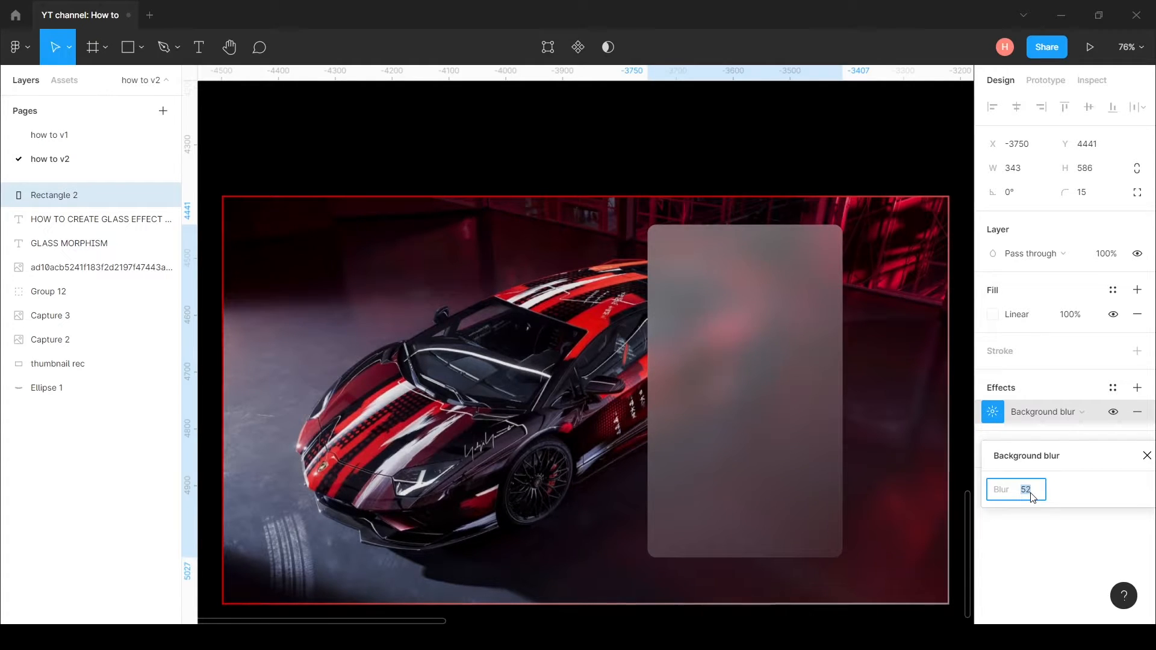
pyautogui.press('Down')
pyautogui.press('Down')
pyautogui.press('Down')
pyautogui.press('Down')
pyautogui.press('Down')
pyautogui.press('Down')
pyautogui.press('Down')
pyautogui.press('Down')
pyautogui.press('Down')
pyautogui.press('Down')
pyautogui.press('Down')
pyautogui.press('Down')
pyautogui.press('Down')
pyautogui.press('Down')
pyautogui.press('Down')
pyautogui.press('Down')
pyautogui.press('Down')
pyautogui.press('Down')
pyautogui.press('Down')
pyautogui.press('Down')
pyautogui.press('Down')
pyautogui.press('Down')
pyautogui.press('Down')
pyautogui.press('Down')
pyautogui.press('Down')
pyautogui.press('Down')
pyautogui.press('Down')
pyautogui.press('Down')
pyautogui.press('Down')
pyautogui.press('Down')
pyautogui.press('Down')
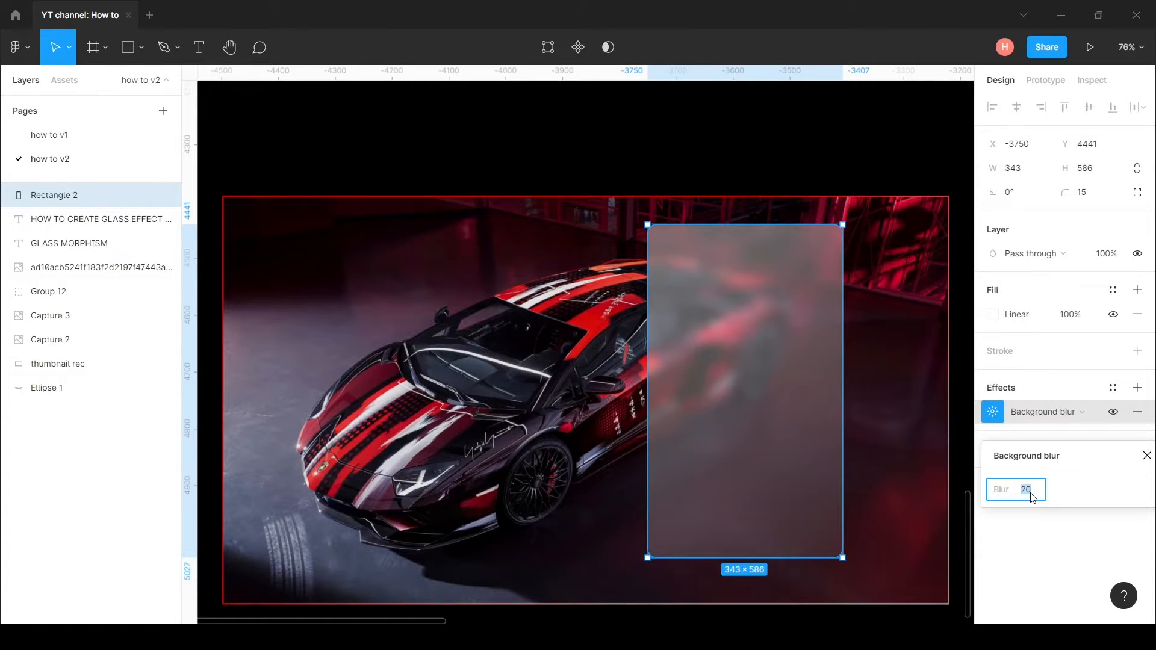
pyautogui.press('Up')
pyautogui.press('Up')
pyautogui.press('Up')
pyautogui.press('Up')
pyautogui.press('Up')
pyautogui.press('Up')
pyautogui.press('Up')
pyautogui.press('Up')
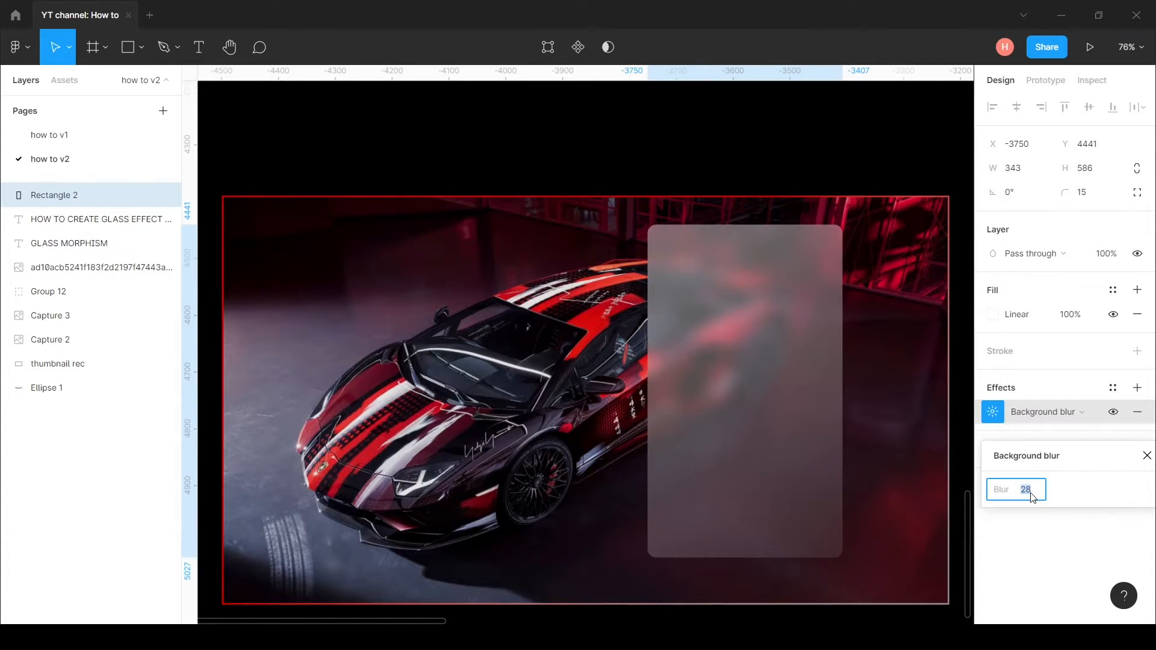
pyautogui.click(961, 448)
# Step: Add an inside stroke with a thickness of 3 to the rectangle
pyautogui.scroll(-1, 854, 373)
pyautogui.click(790, 343)
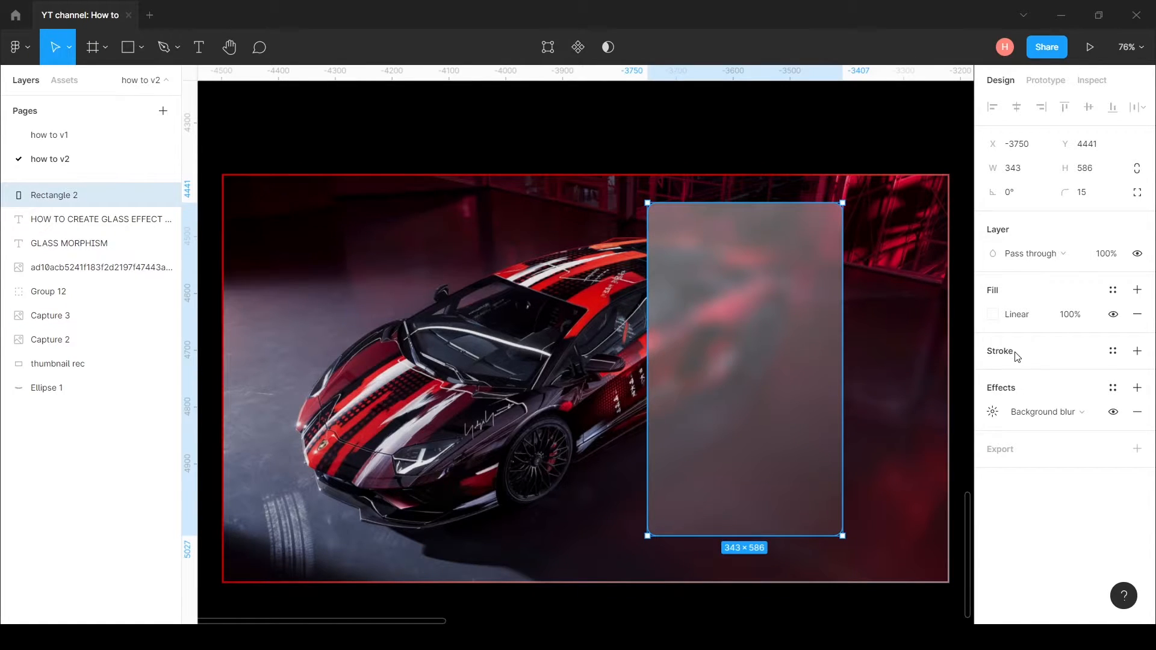
pyautogui.click(1137, 353)
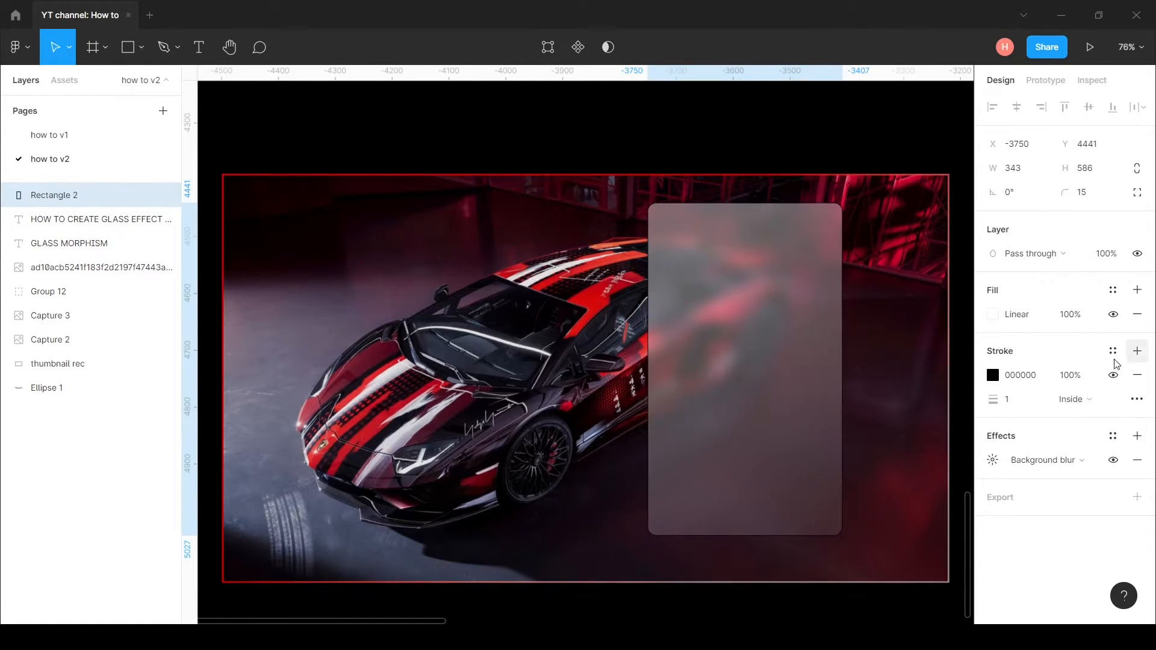
pyautogui.click(1018, 404)
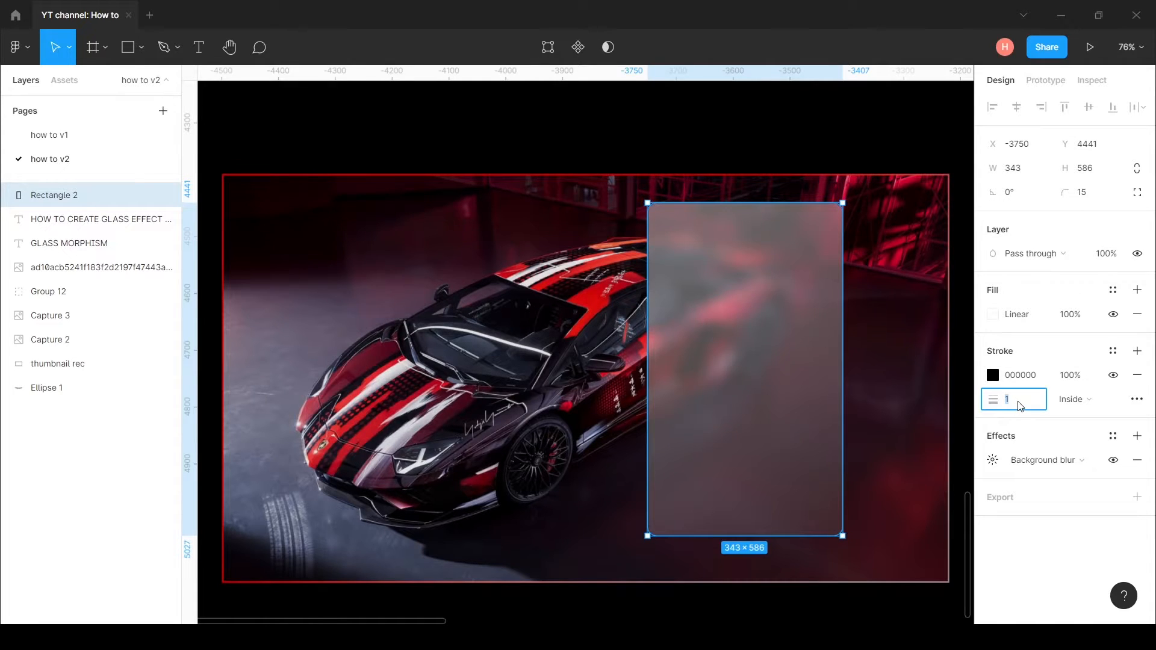
pyautogui.write('3')
# Step: Change the rectangle's stroke to a linear gradient running diagonally from its upper left edge to its lower right corner
pyautogui.click(993, 375)
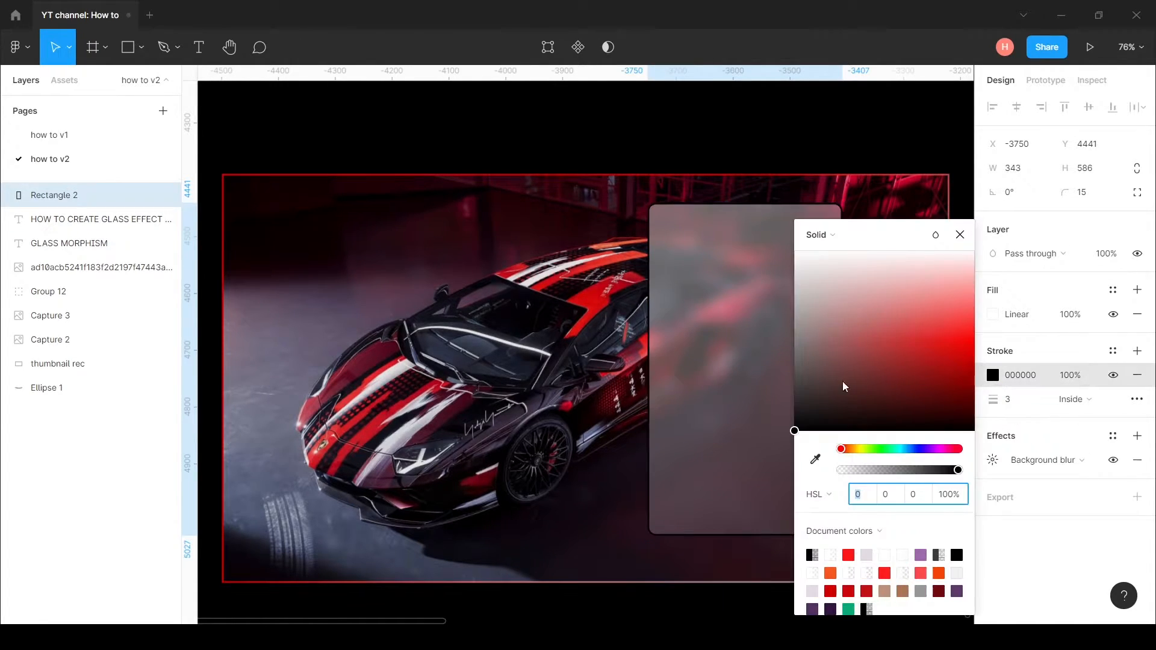
pyautogui.moveTo(871, 238); pyautogui.dragTo(1044, 222)
pyautogui.click(1043, 220)
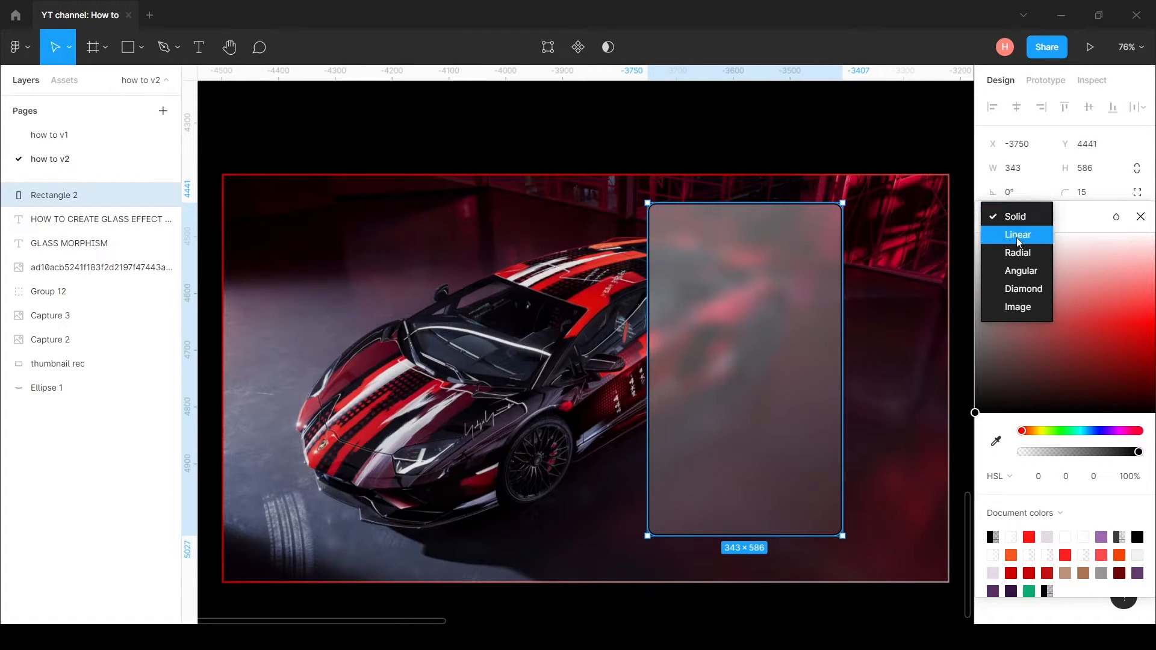
pyautogui.click(1017, 236)
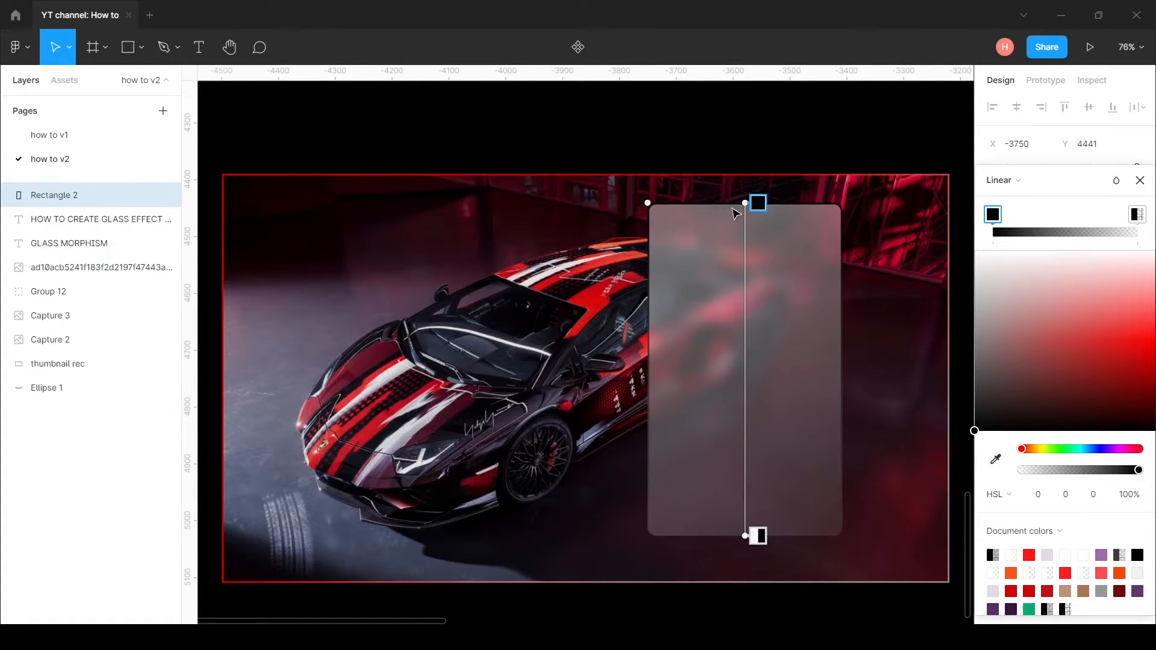
pyautogui.moveTo(745, 203); pyautogui.dragTo(648, 261)
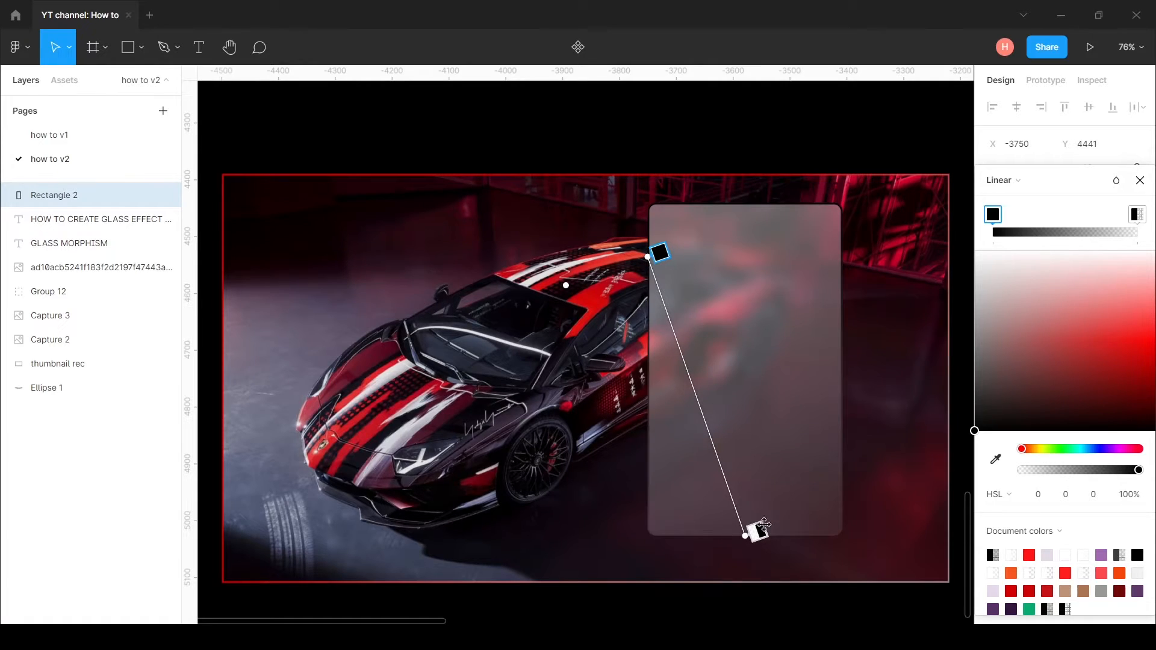
pyautogui.moveTo(745, 535); pyautogui.dragTo(810, 535)
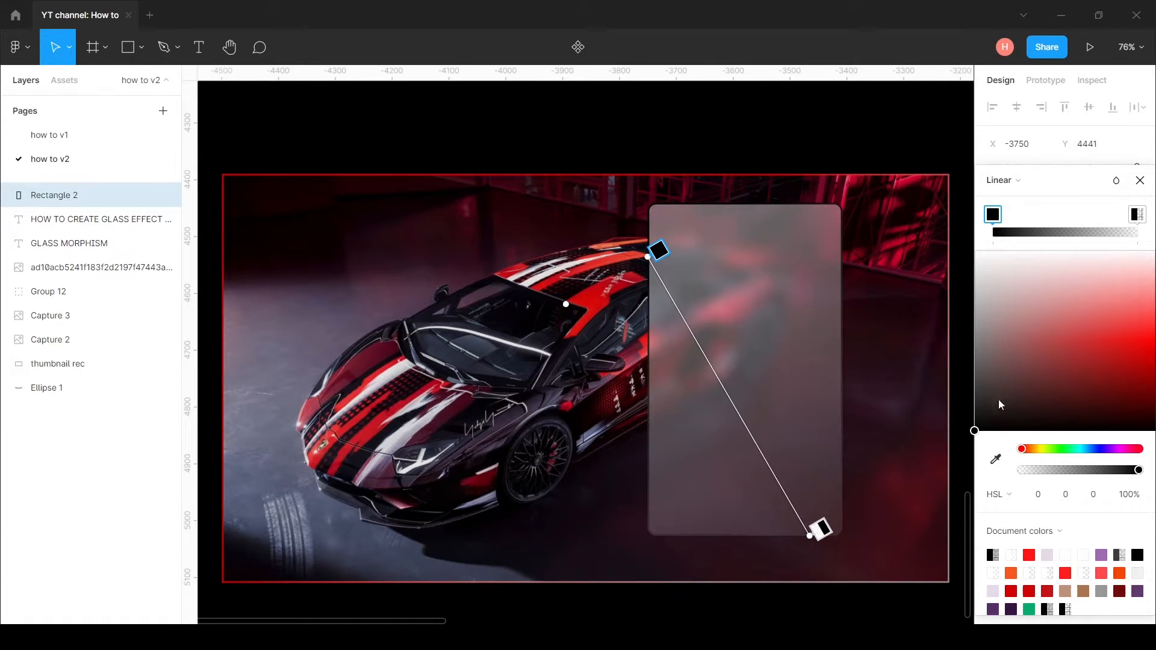
# Step: Colour the stroke gradient's start stop red (HSL 0, 99, 45) and its end stop white at 80% opacity, and deselect the rectangle
pyautogui.moveTo(975, 432); pyautogui.dragTo(1152, 352)
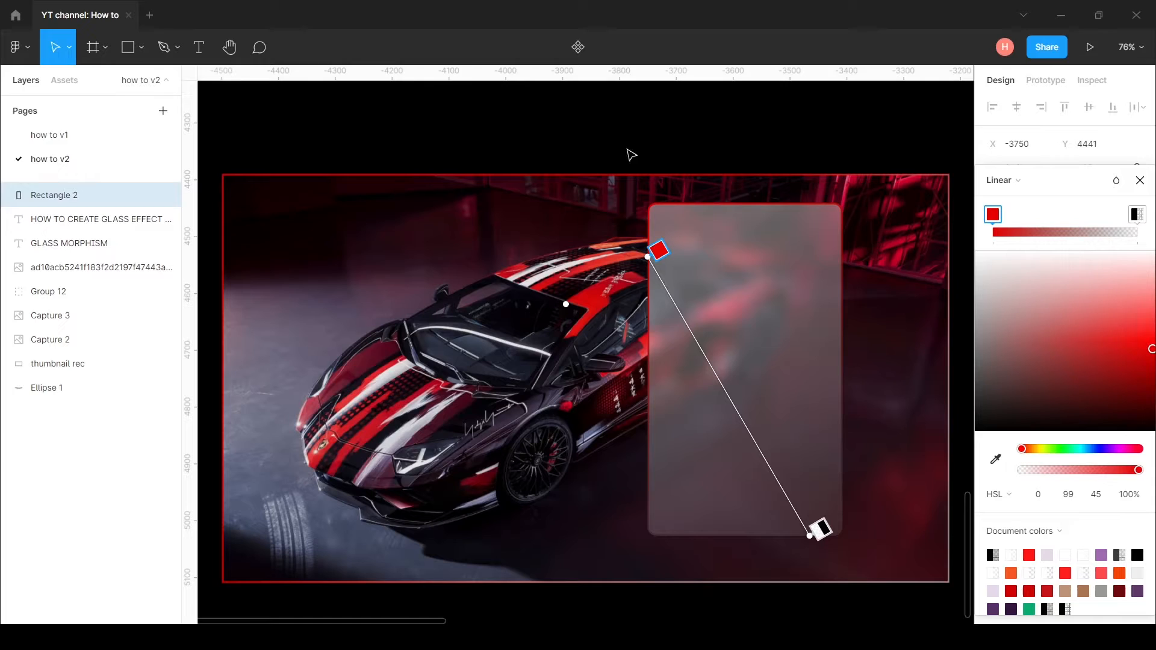
pyautogui.click(1142, 218)
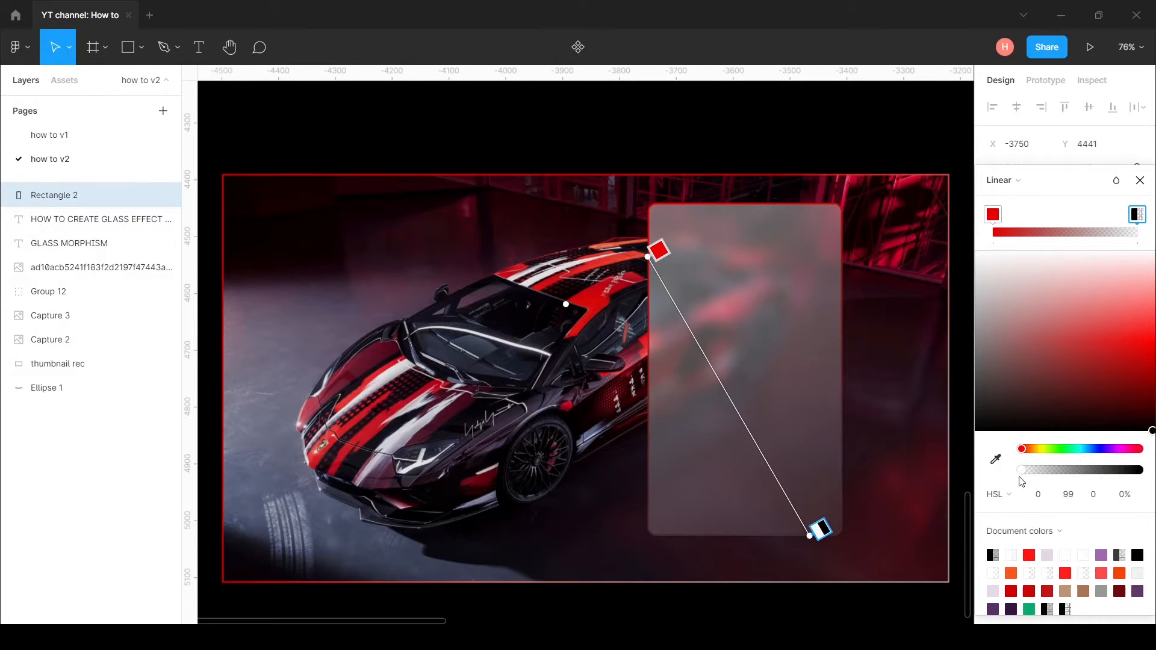
pyautogui.click(1083, 554)
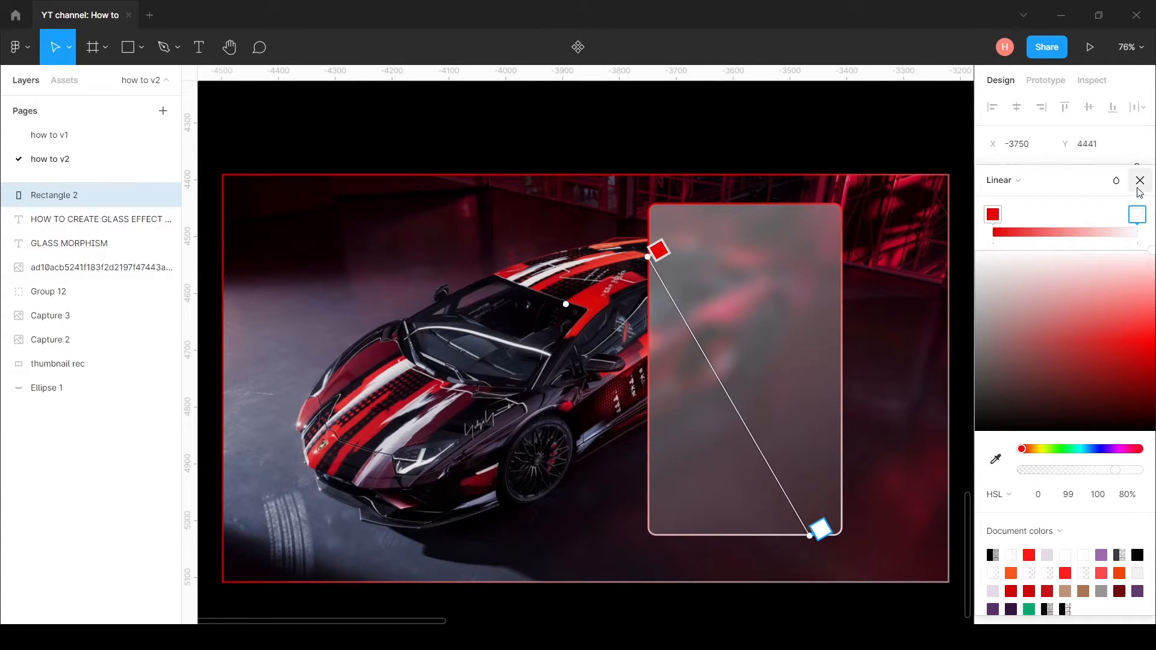
pyautogui.click(843, 117)
pyautogui.click(776, 226)
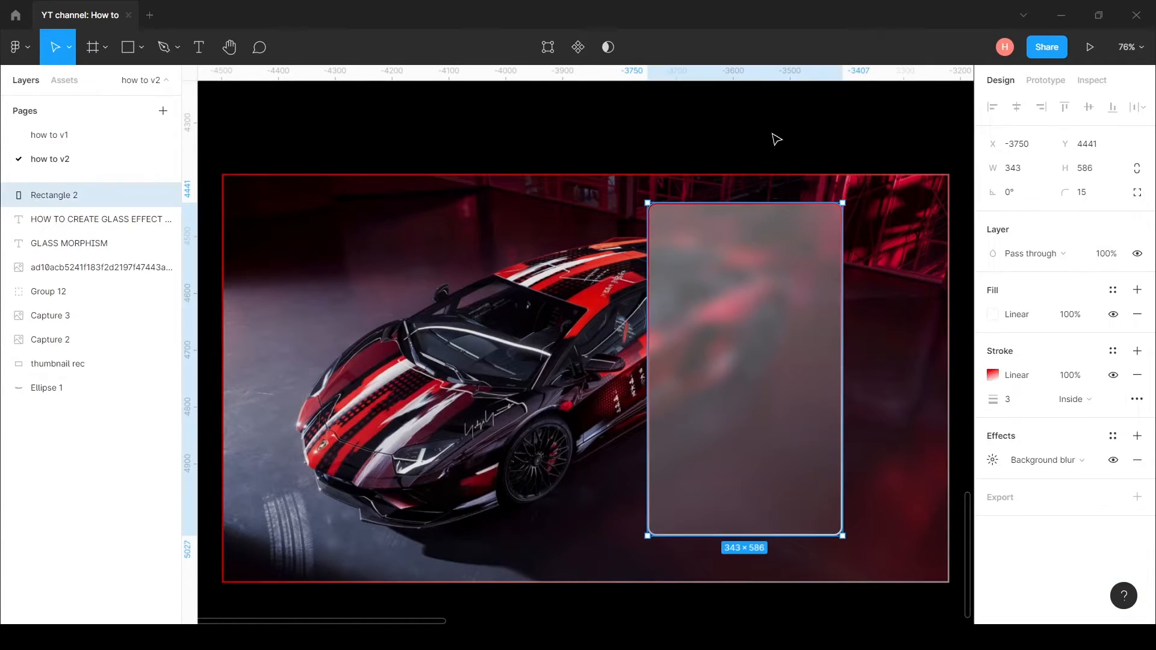
pyautogui.click(775, 138)
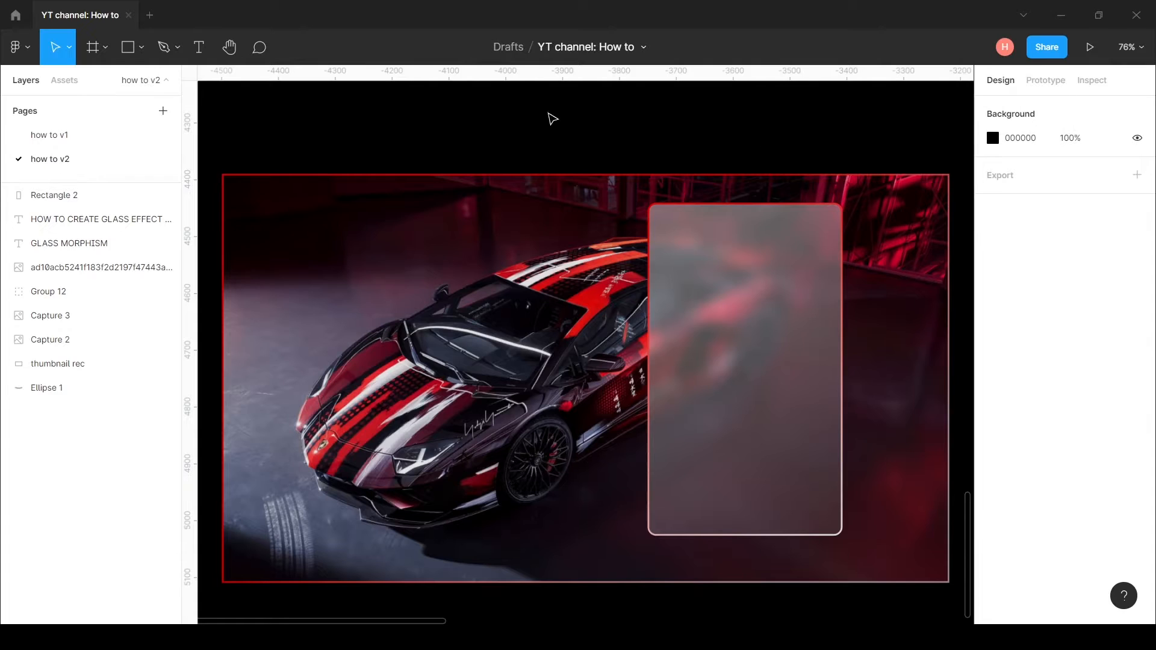
# Step: Place the image HOW_TO_LOGO-removebg-preview (2) from the Downloads folder onto the canvas
pyautogui.click(143, 52)
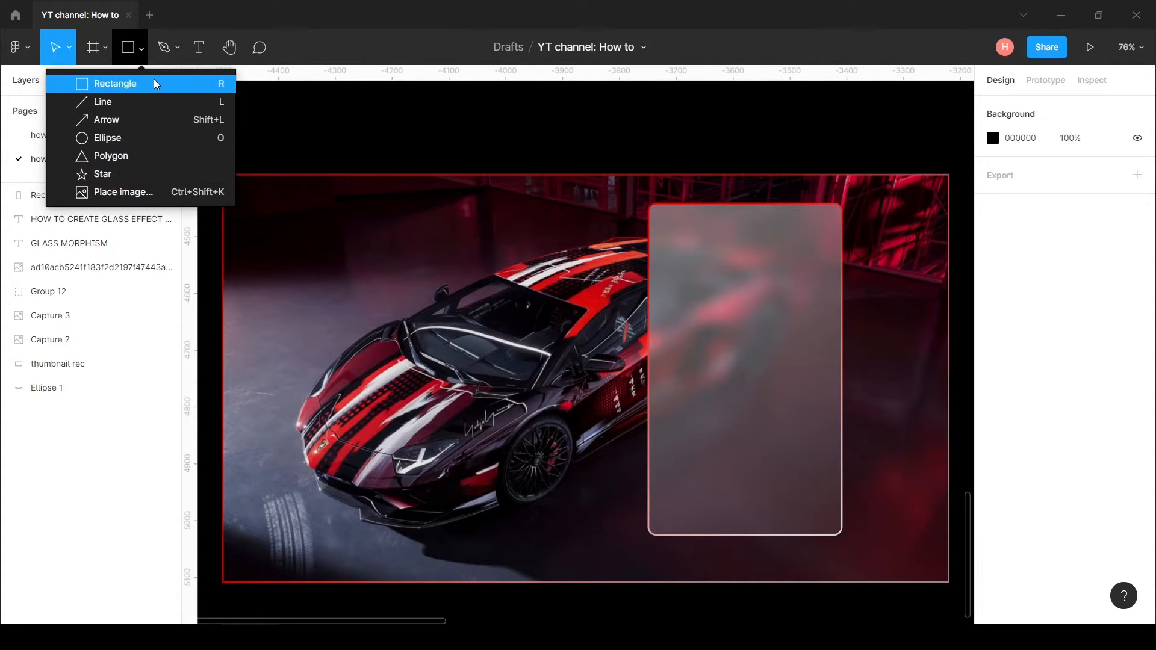
pyautogui.click(122, 192)
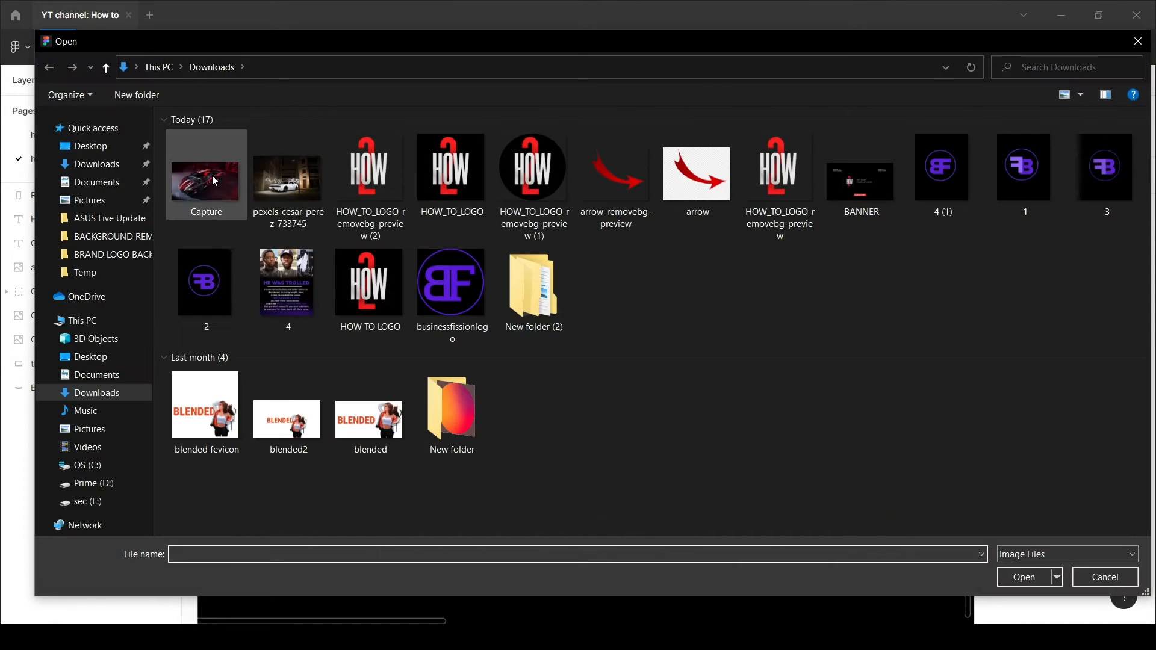
pyautogui.click(370, 181)
pyautogui.click(1023, 576)
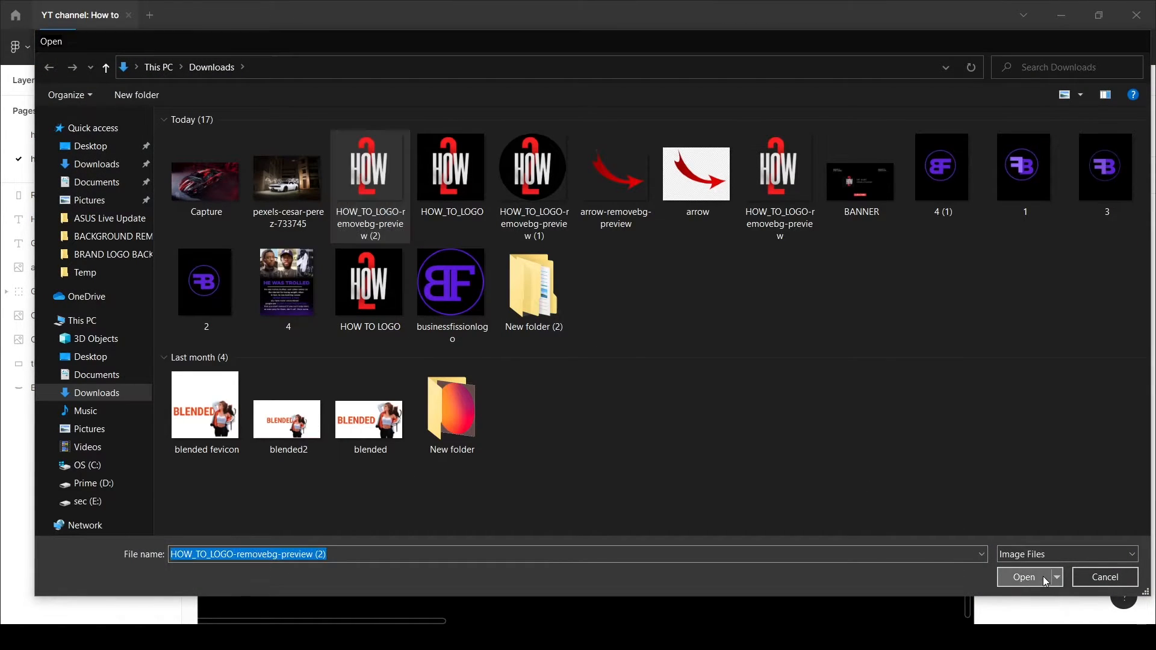
pyautogui.click(668, 128)
# Step: Scale the logo image proportionally to about 158 × 158, position it centred near the top of the glass card, and deselect it
pyautogui.moveTo(708, 152); pyautogui.dragTo(659, 332)
pyautogui.press('k')
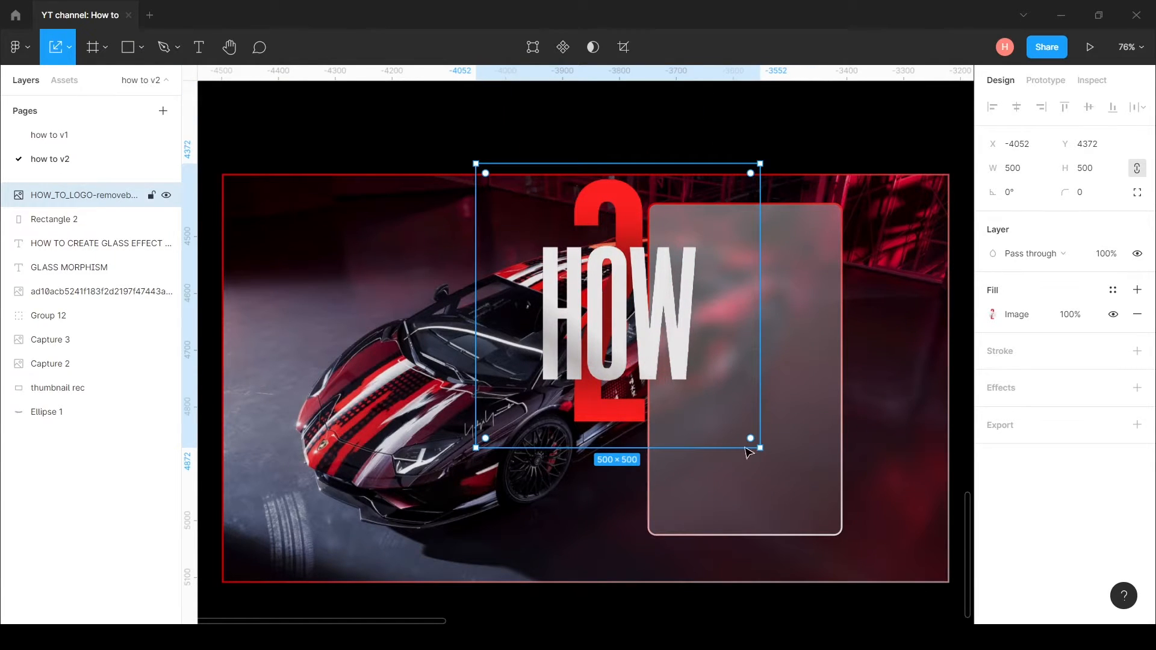
pyautogui.moveTo(758, 446); pyautogui.dragTo(563, 254)
pyautogui.moveTo(552, 234); pyautogui.dragTo(777, 295)
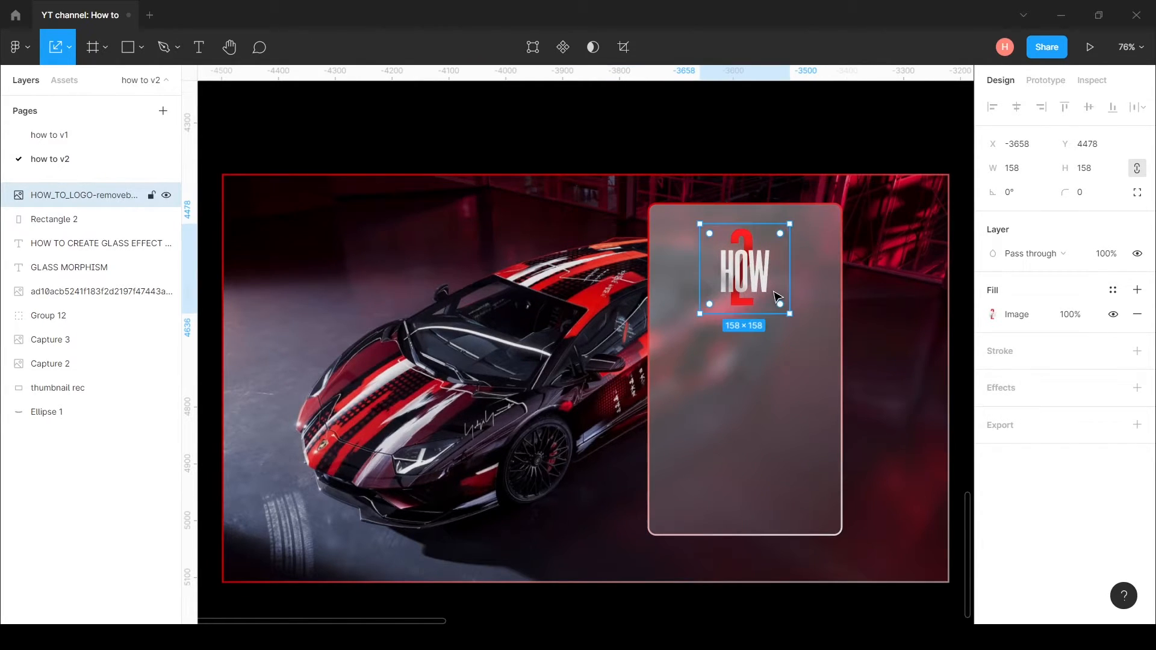
pyautogui.click(793, 115)
# Step: Add three text layers reading EXEPECT, THE and UNEXPECTED, stacked below the logo on the glass card
pyautogui.press('t')
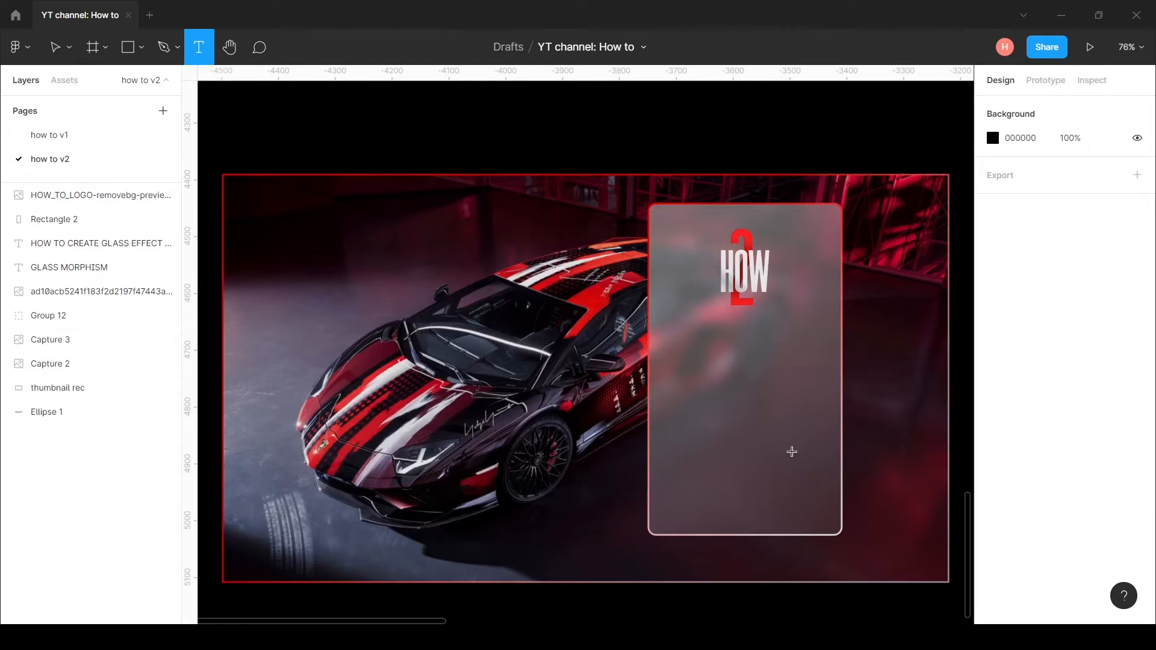
pyautogui.click(672, 342)
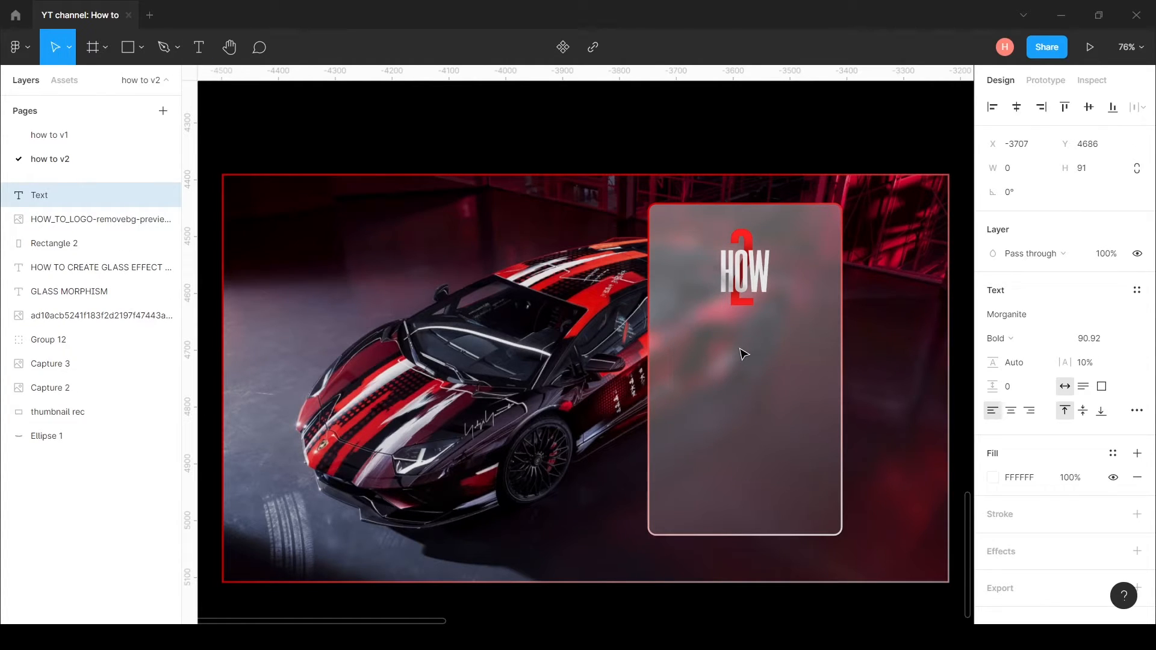
pyautogui.write('EX')
pyautogui.press('Escape')
pyautogui.write('EPECT')
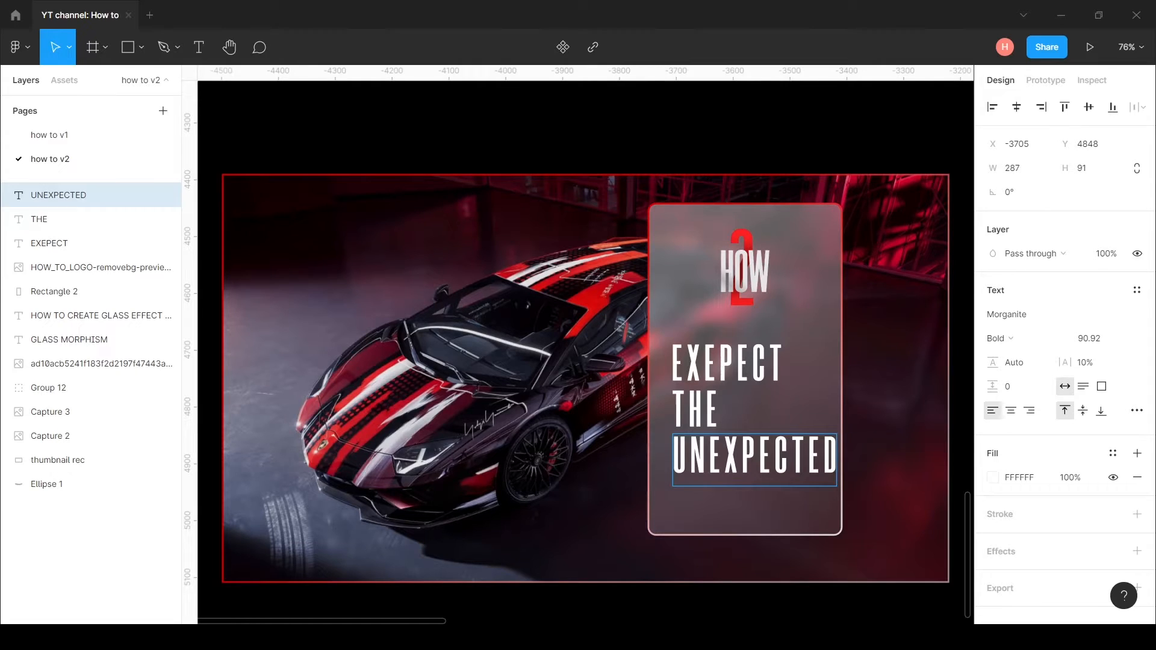
pyautogui.press('Escape')
# Step: Lock the glass rectangle, then group the logo with the three text lines and centre them on the card
pyautogui.click(793, 534)
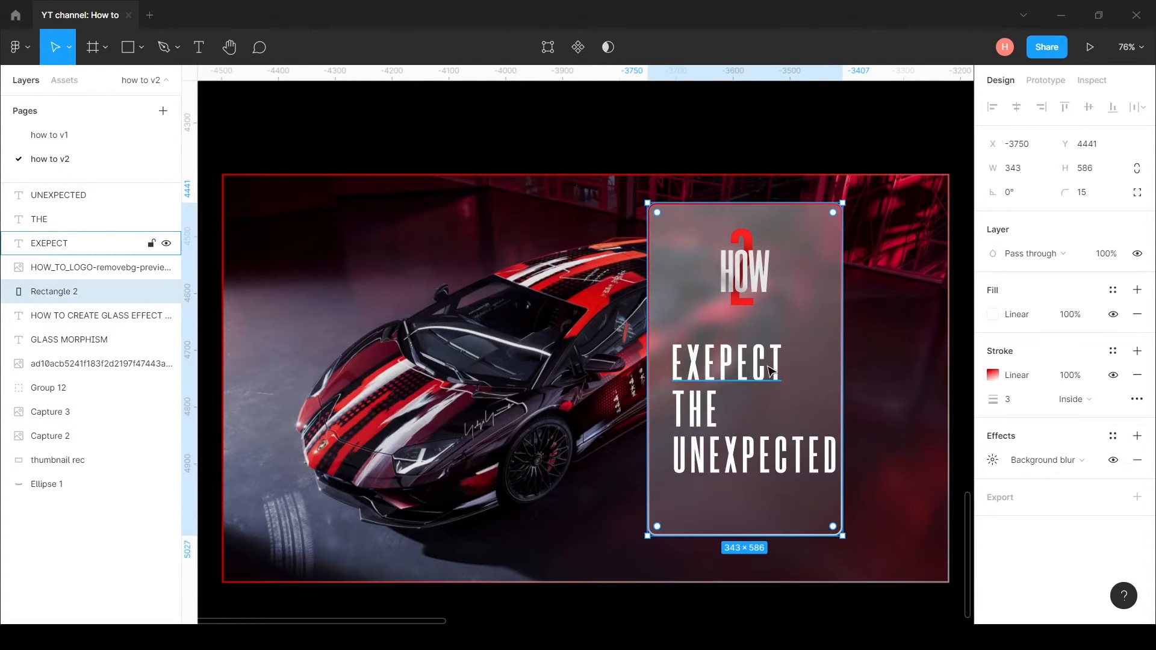
pyautogui.click(151, 292)
pyautogui.moveTo(776, 510); pyautogui.dragTo(707, 233)
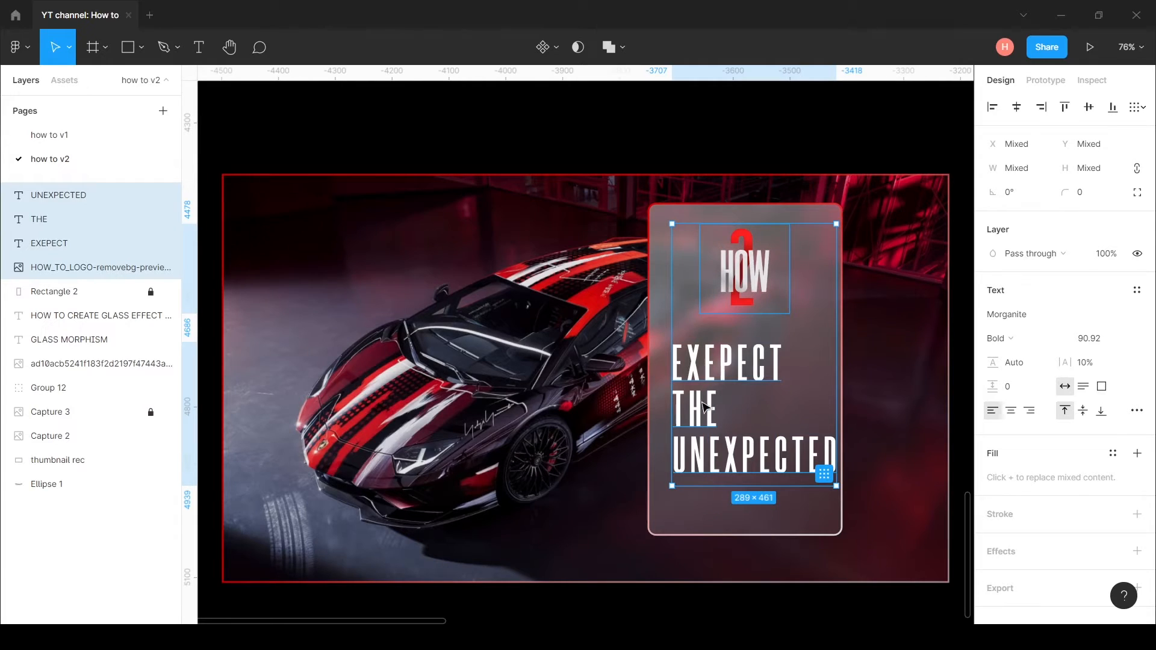
pyautogui.moveTo(701, 527); pyautogui.dragTo(748, 320)
pyautogui.hotkey('ctrl', 'g')
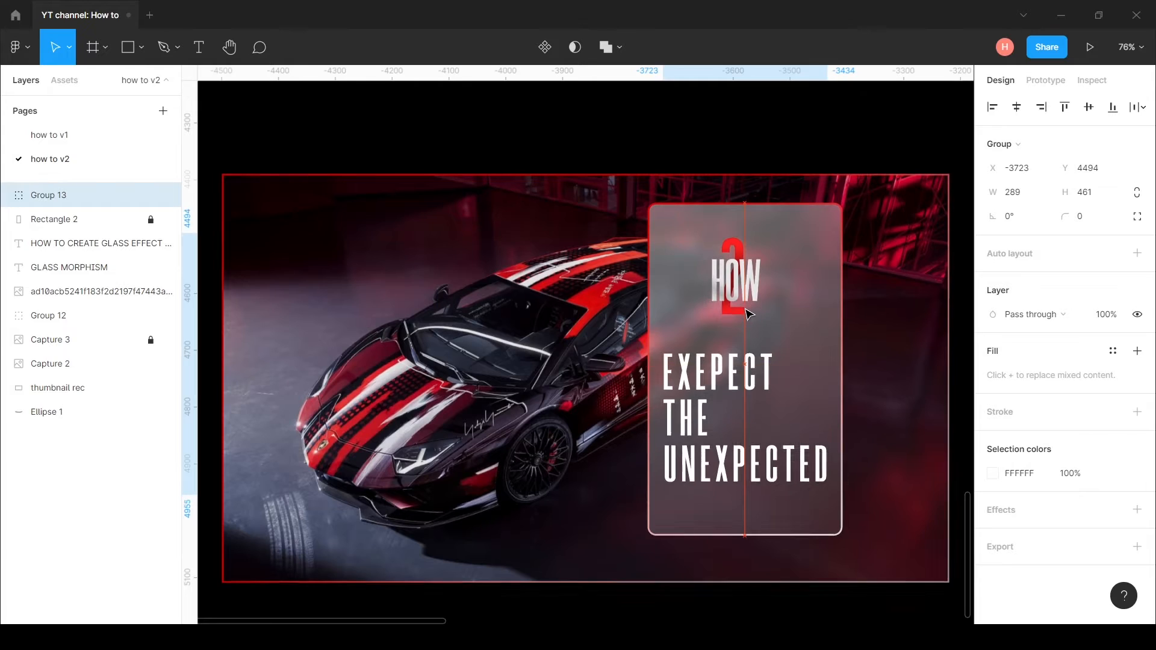
pyautogui.click(795, 138)
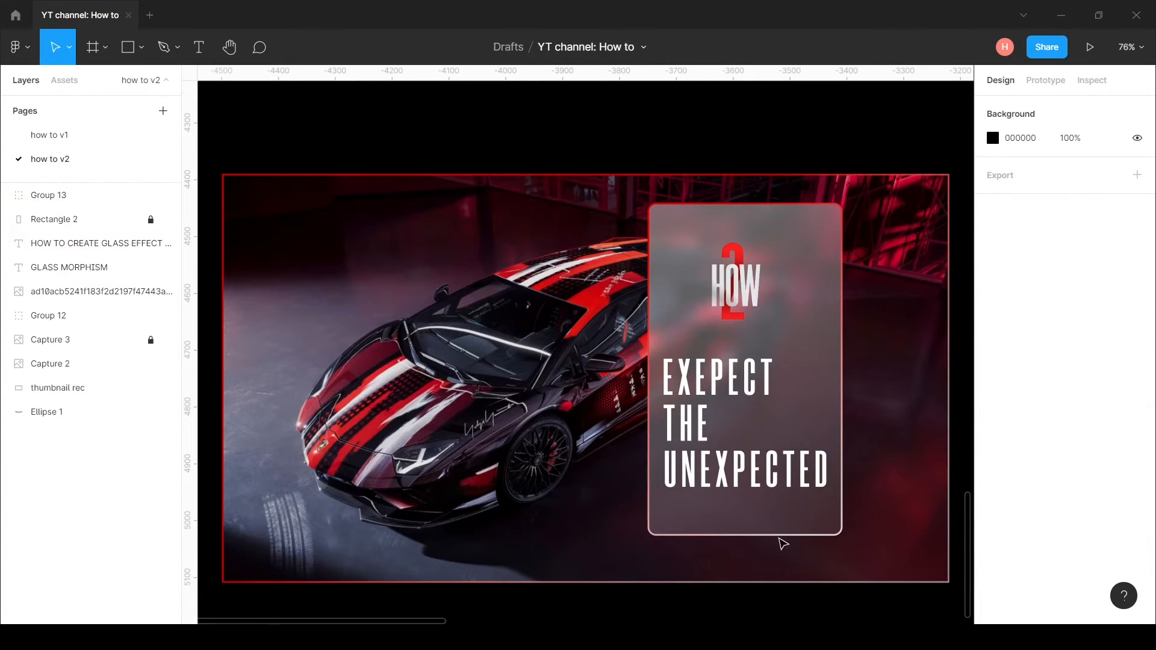
# Step: Change the layer blend mode of the logo and text group so it blends into the glass card, and deselect it
pyautogui.click(760, 385)
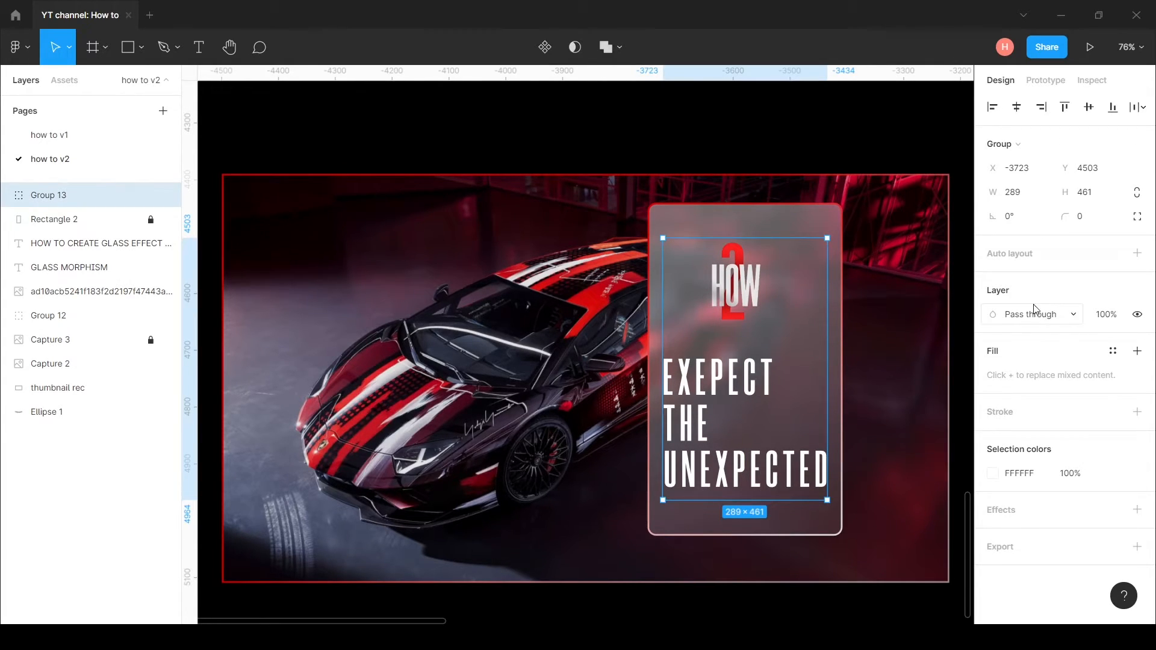
pyautogui.click(1076, 316)
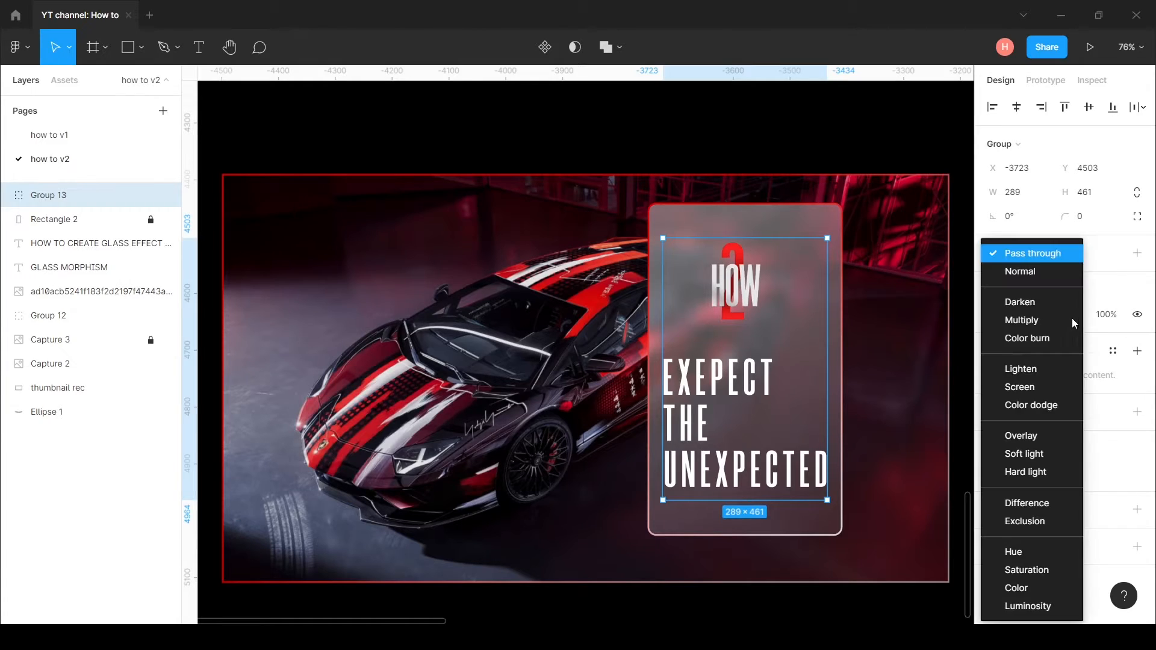
pyautogui.click(860, 132)
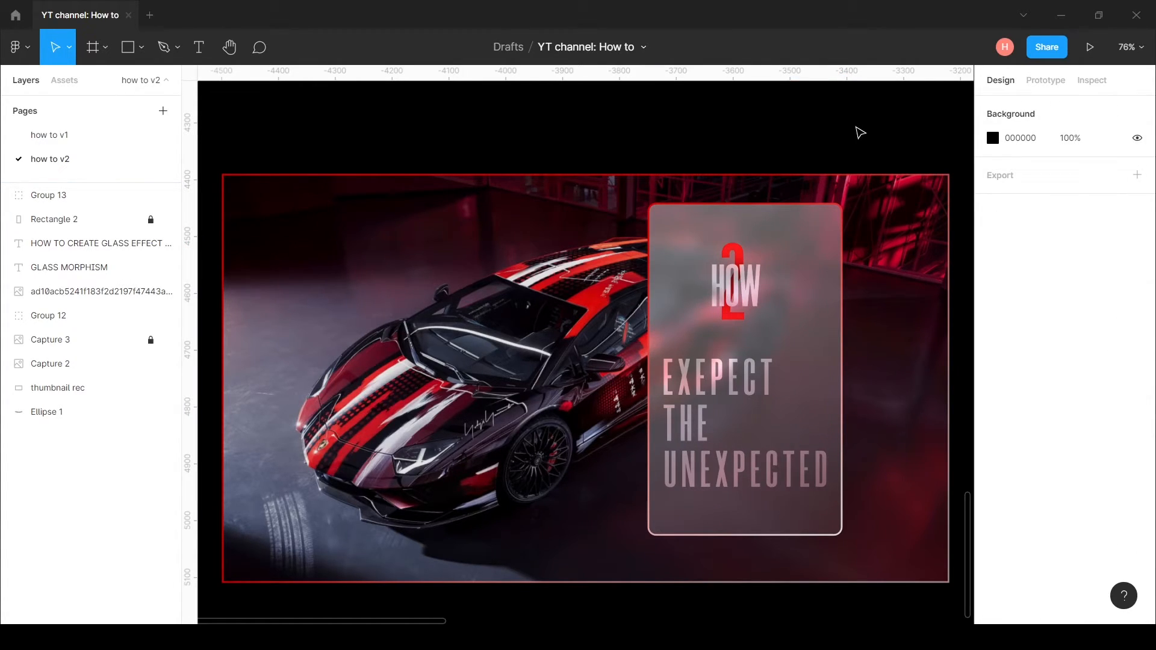
# Step: Generate a 640 × 400 noise image with the Noise plugin and align it with the glass card's upper left corner
pyautogui.rightClick(448, 196)
pyautogui.moveTo(547, 485)
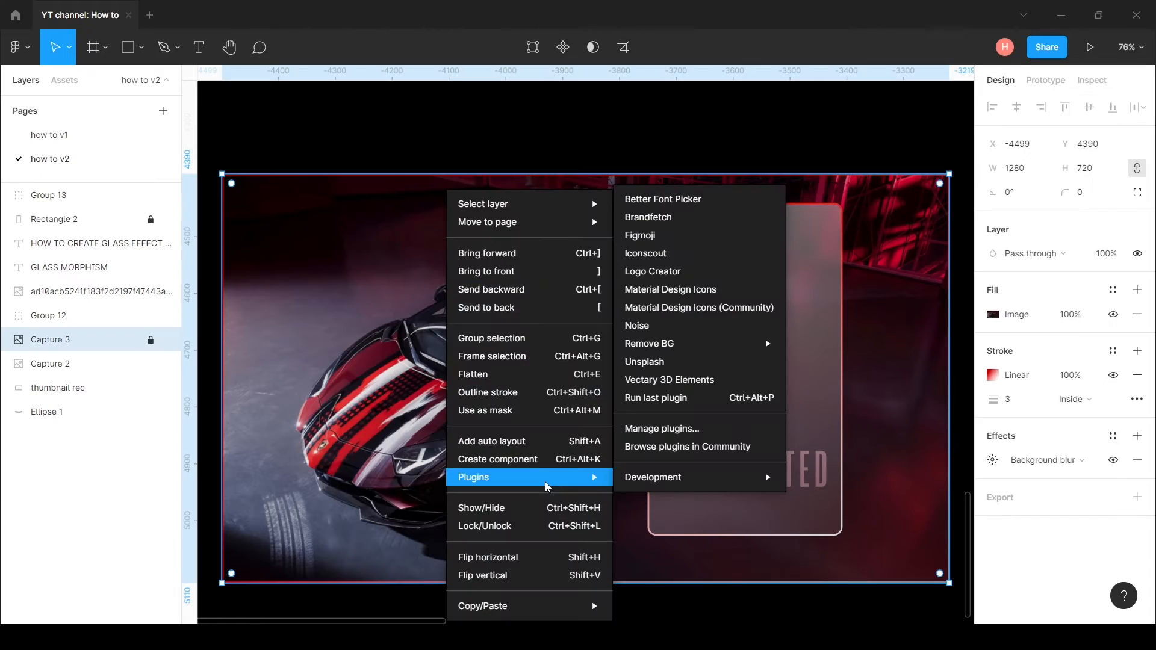
pyautogui.click(694, 331)
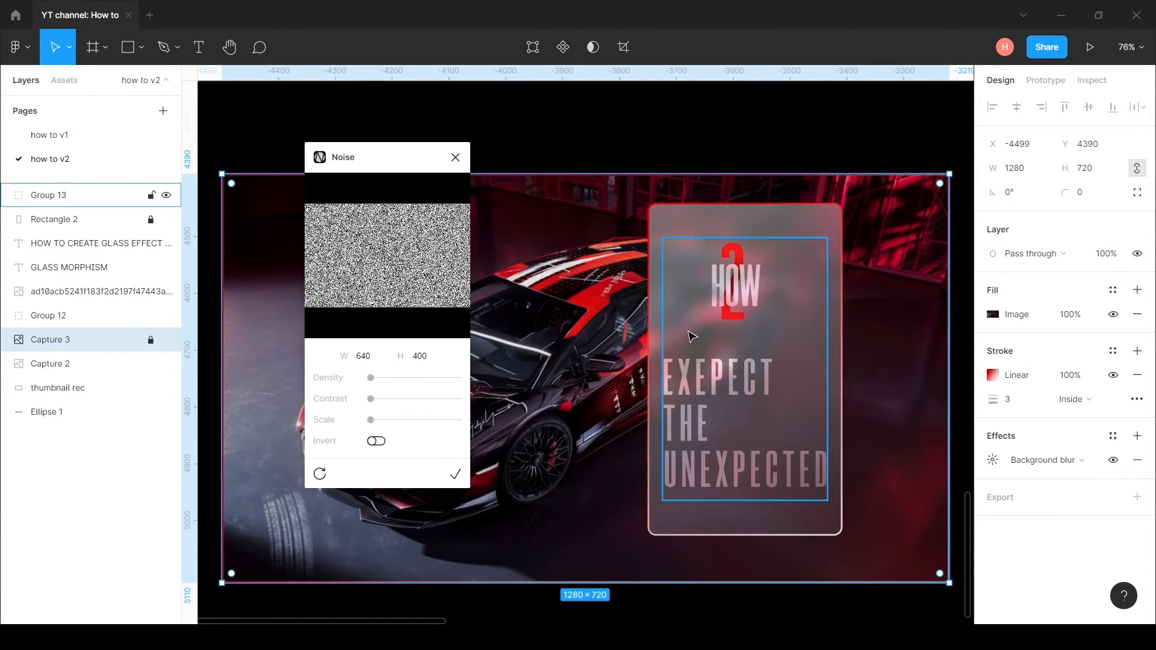
pyautogui.click(455, 158)
pyautogui.moveTo(502, 398); pyautogui.dragTo(838, 363)
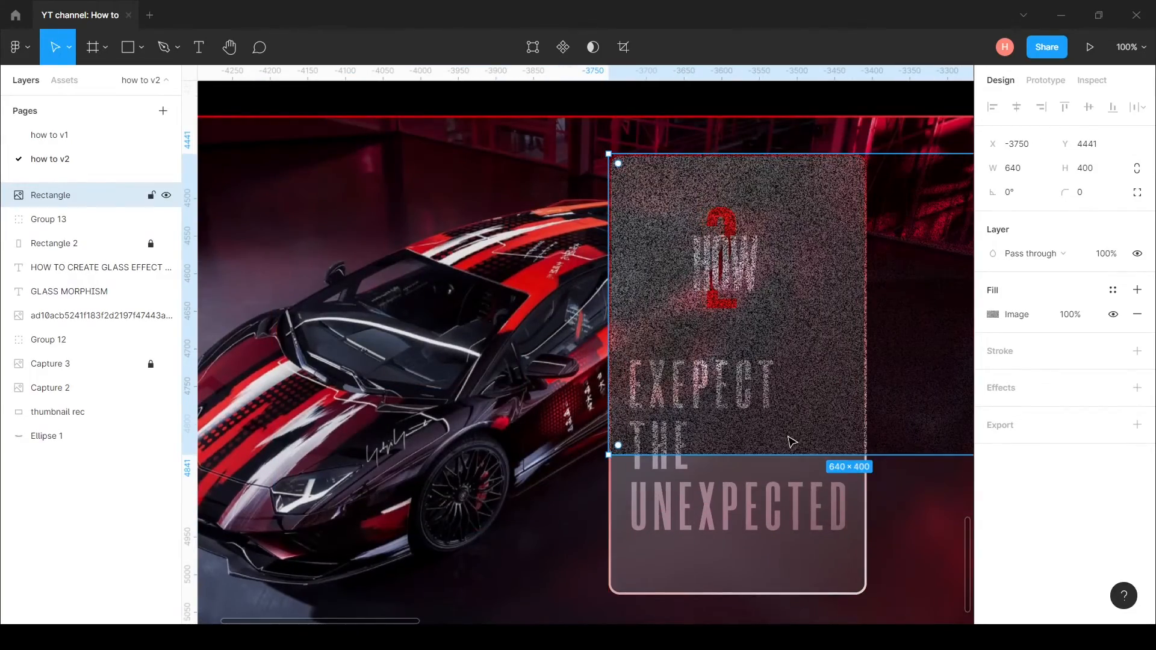
# Step: Resize the noise rectangle to 343 × 586 to cover the glass card and set its corner radius to 15
pyautogui.hscroll(3, 787, 444)
pyautogui.moveTo(955, 460); pyautogui.dragTo(733, 600)
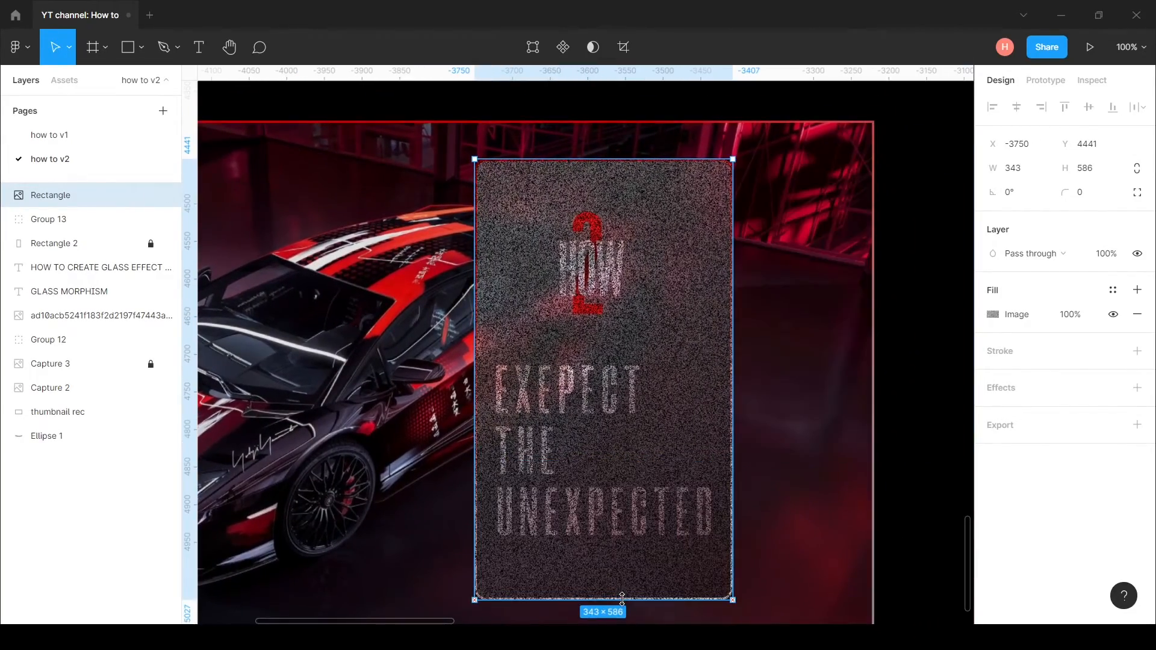
pyautogui.click(1095, 196)
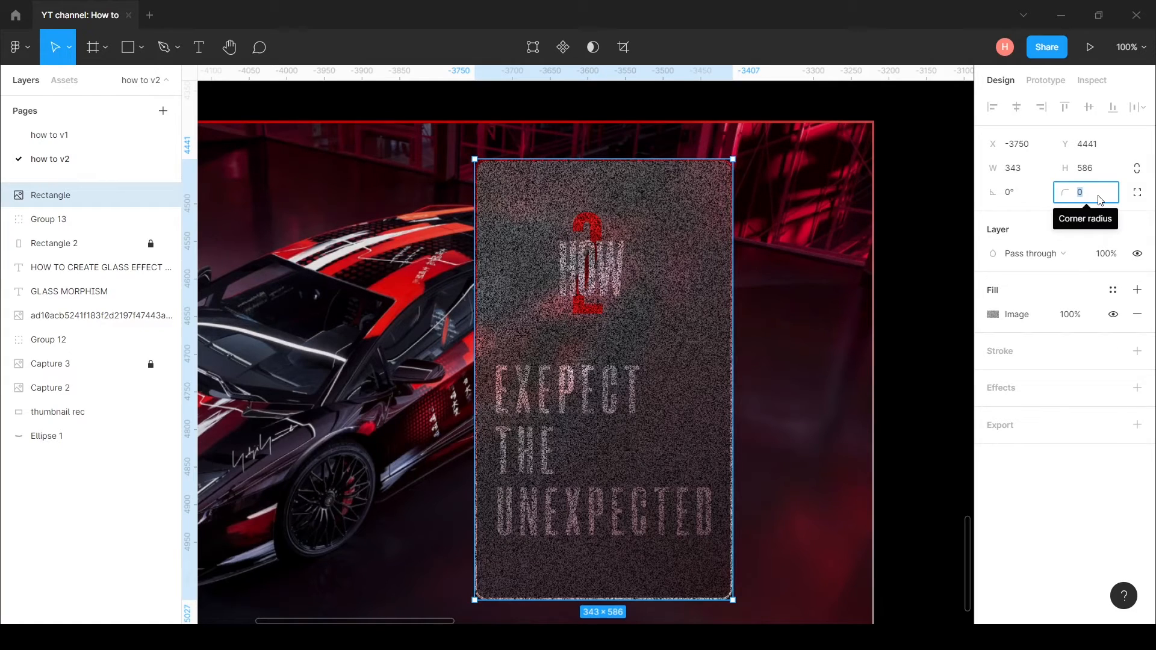
pyautogui.write('15')
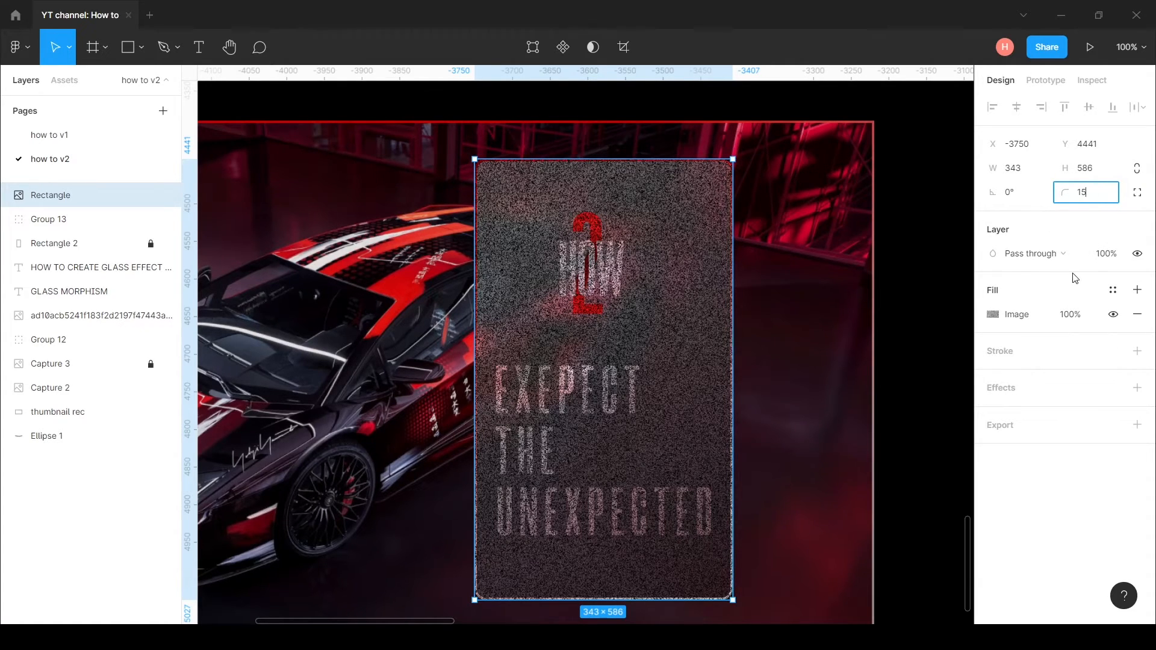
# Step: Set the noise rectangle's layer opacity to 10% and its blend mode to Overlay
pyautogui.click(1115, 258)
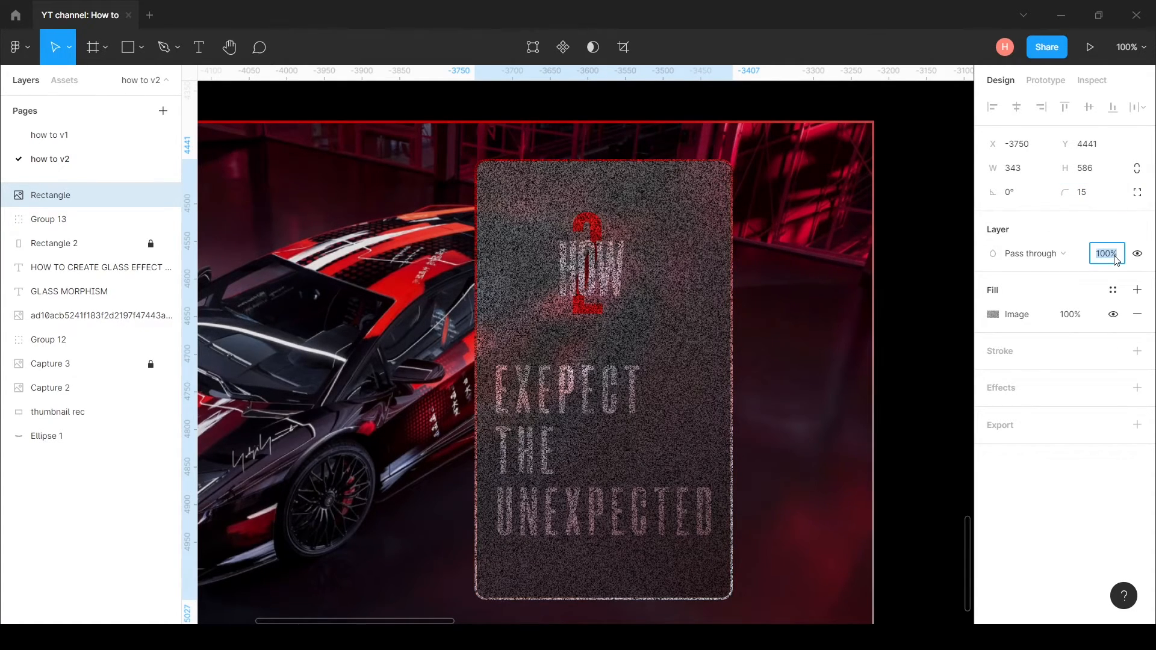
pyautogui.write('10')
pyautogui.press('Return')
pyautogui.click(1053, 254)
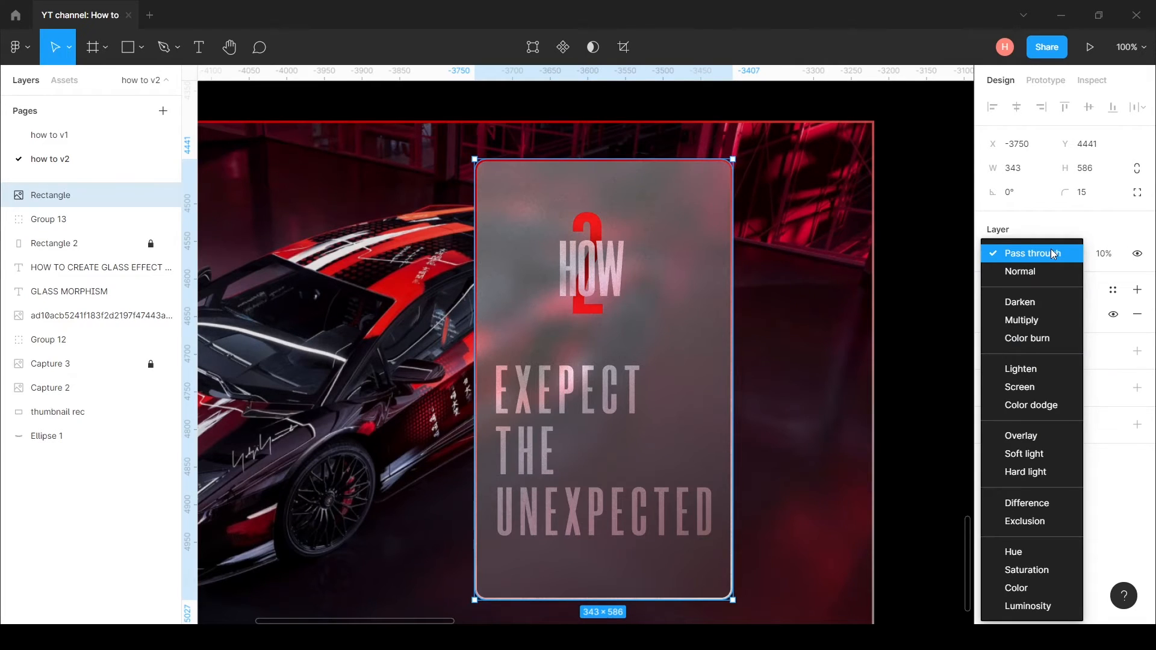
pyautogui.click(1028, 436)
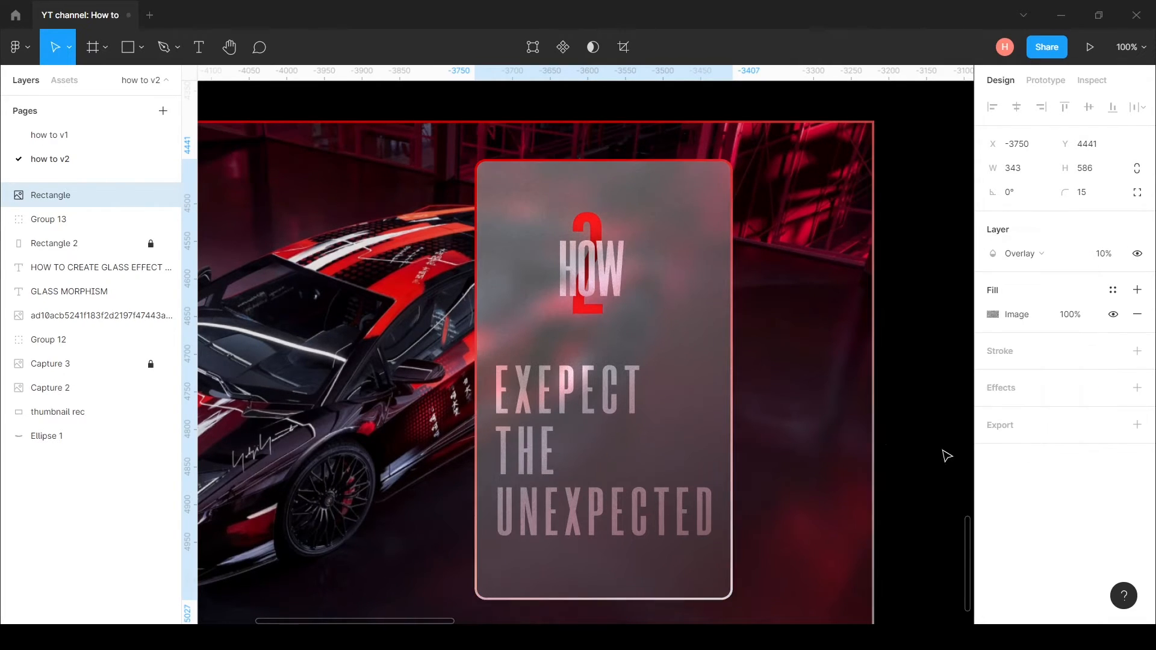
# Step: Add a drop shadow to the noise rectangle with a blur of 24, 20% opacity and a negative spread
pyautogui.hscroll(-3, 727, 373)
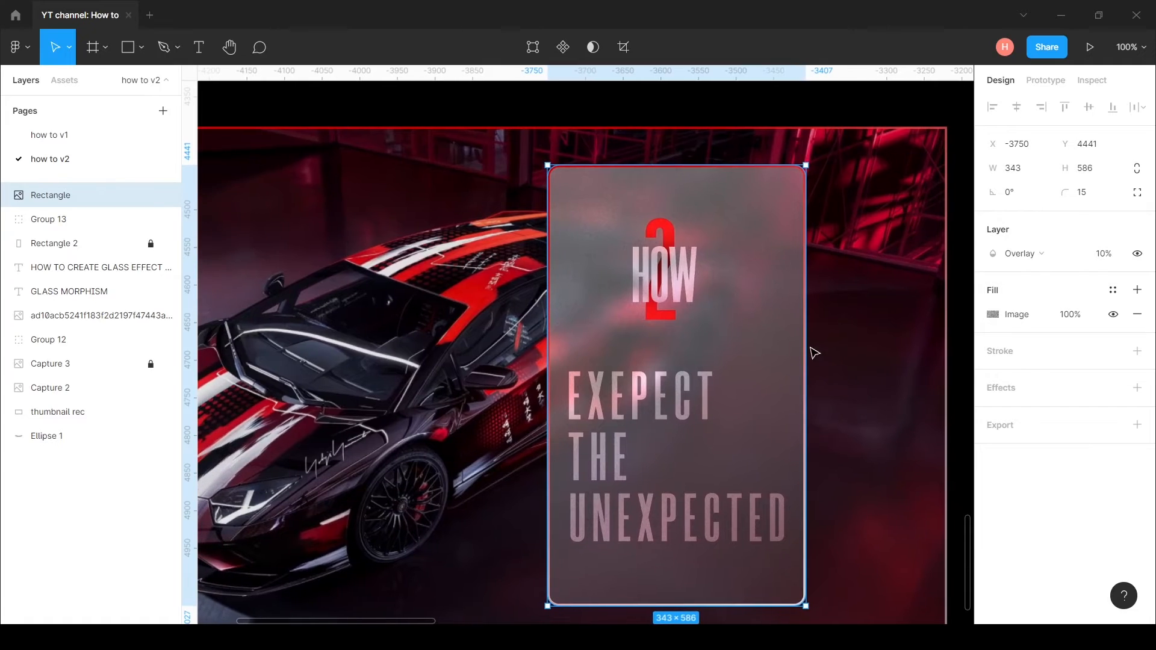
pyautogui.scroll(-2, 809, 314)
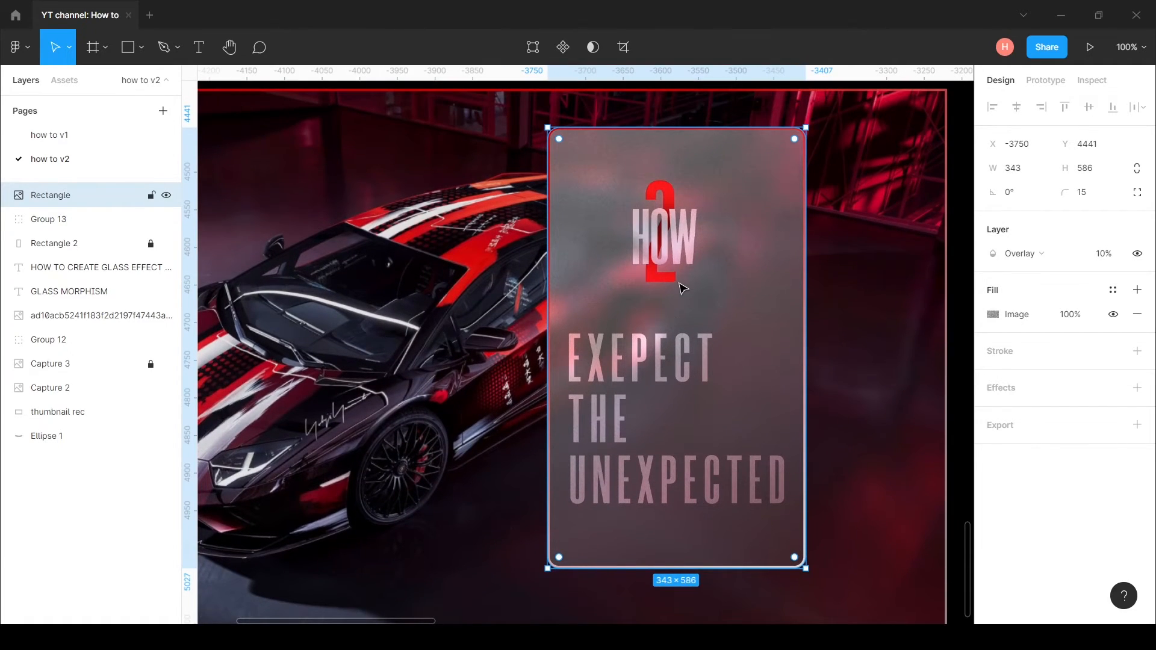
pyautogui.click(1010, 392)
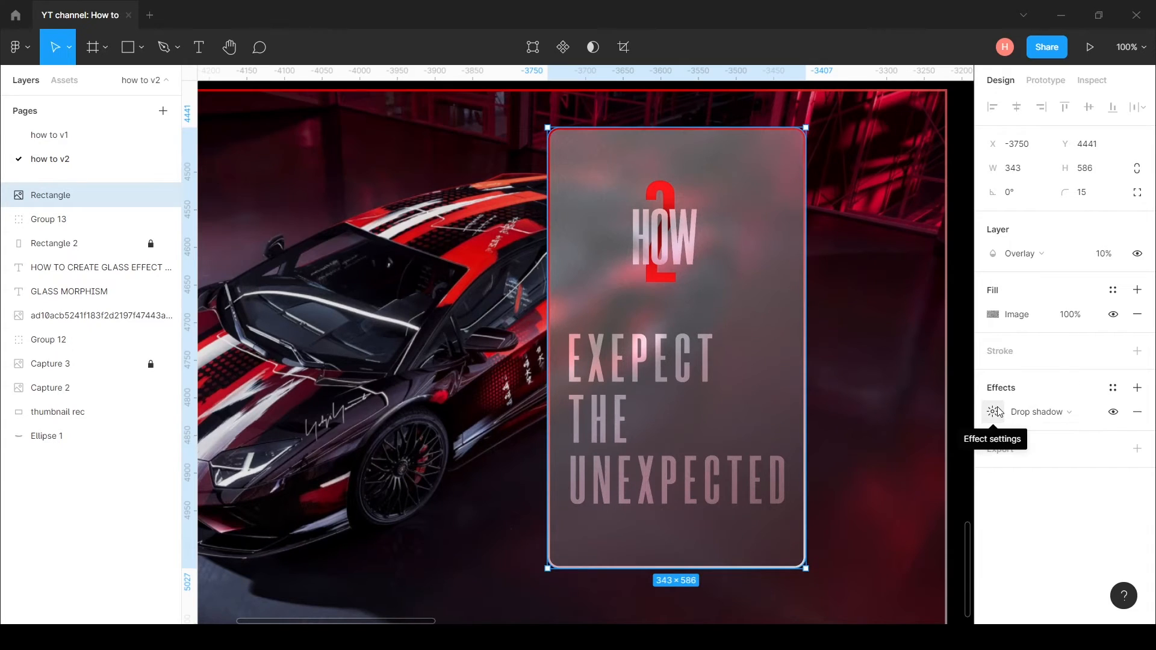
pyautogui.click(997, 412)
pyautogui.moveTo(903, 418); pyautogui.dragTo(1058, 383)
pyautogui.click(1088, 420)
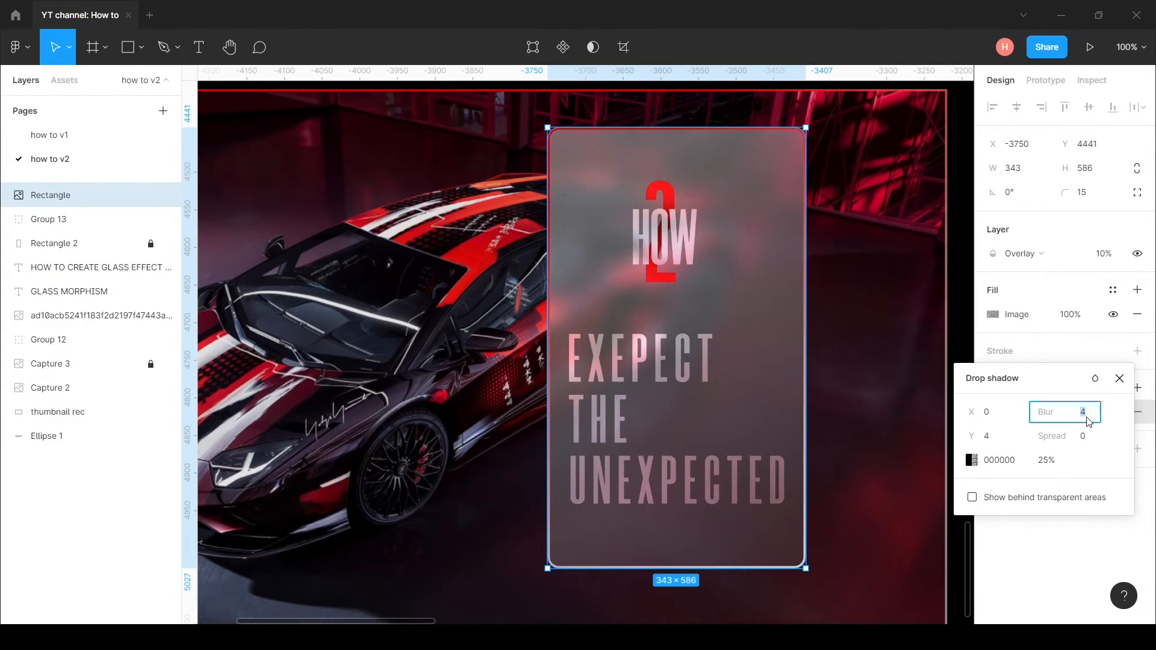
pyautogui.click(1049, 460)
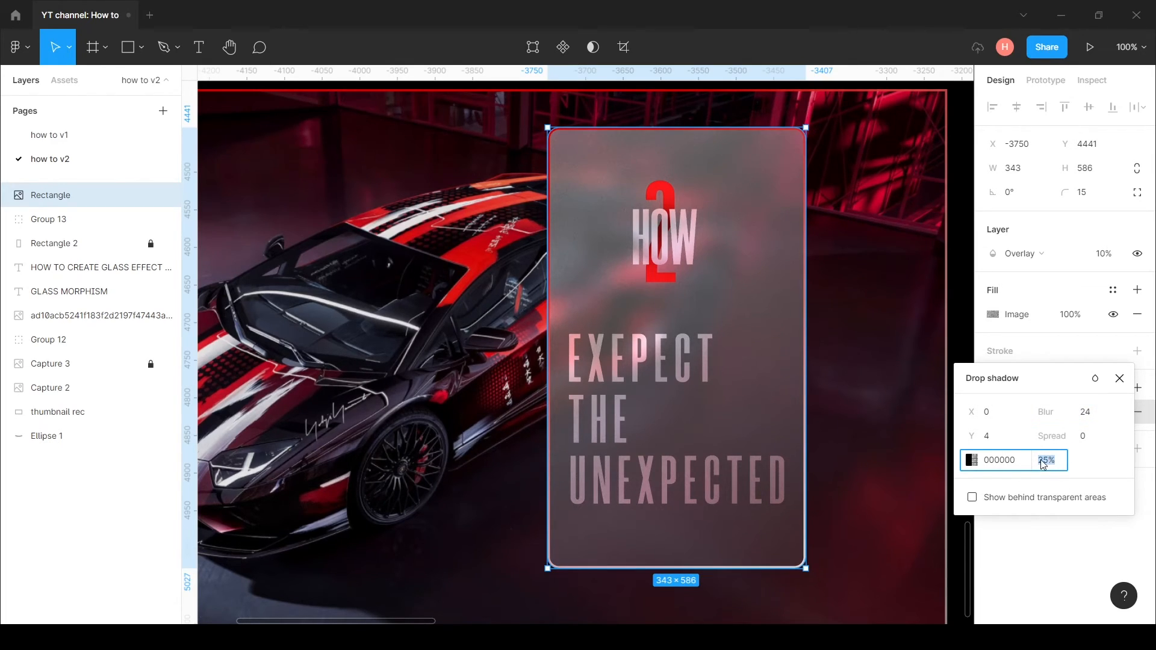
pyautogui.write('20')
pyautogui.click(1085, 437)
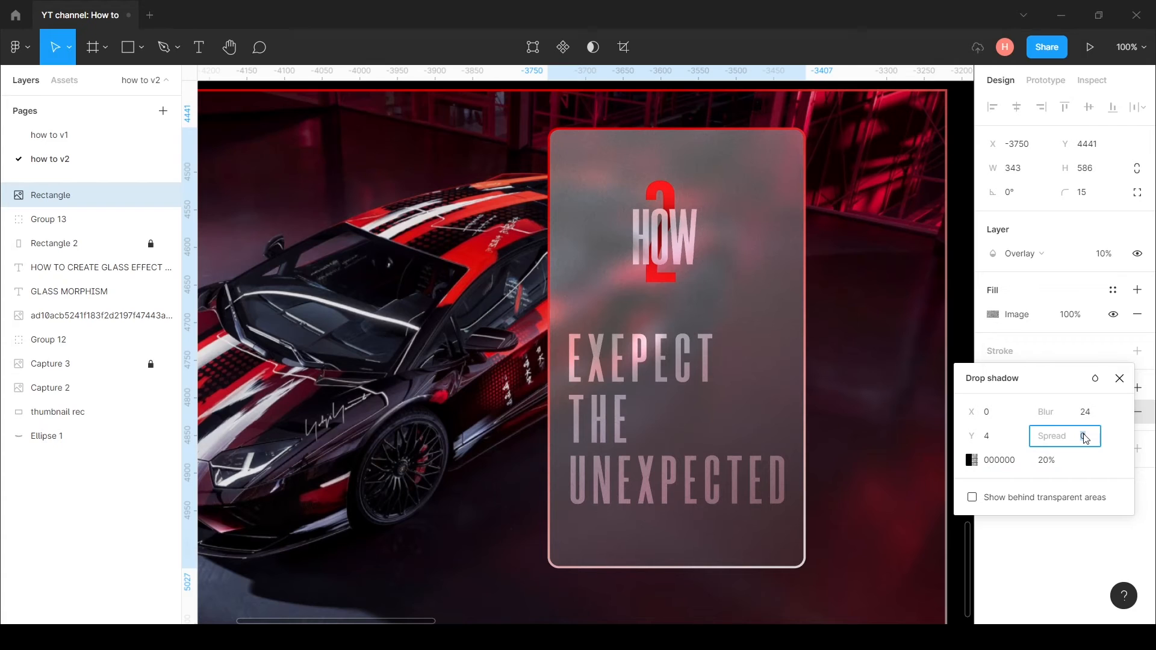
pyautogui.write('-')
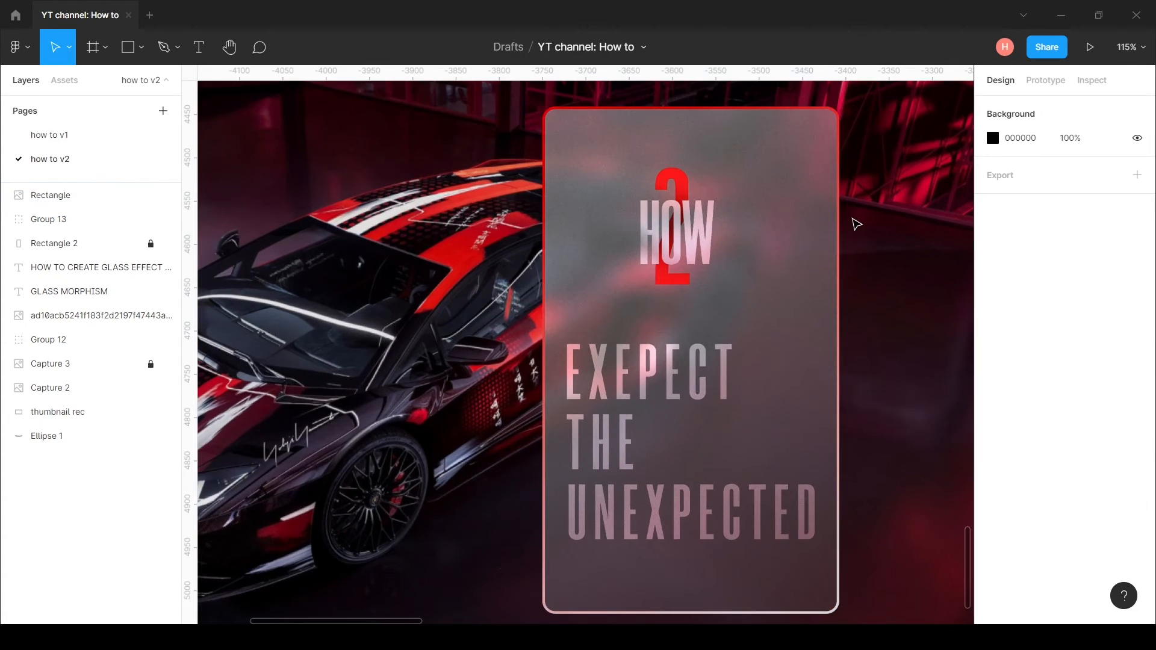
pyautogui.scroll(-6, 859, 231)
pyautogui.scroll(3, 865, 244)
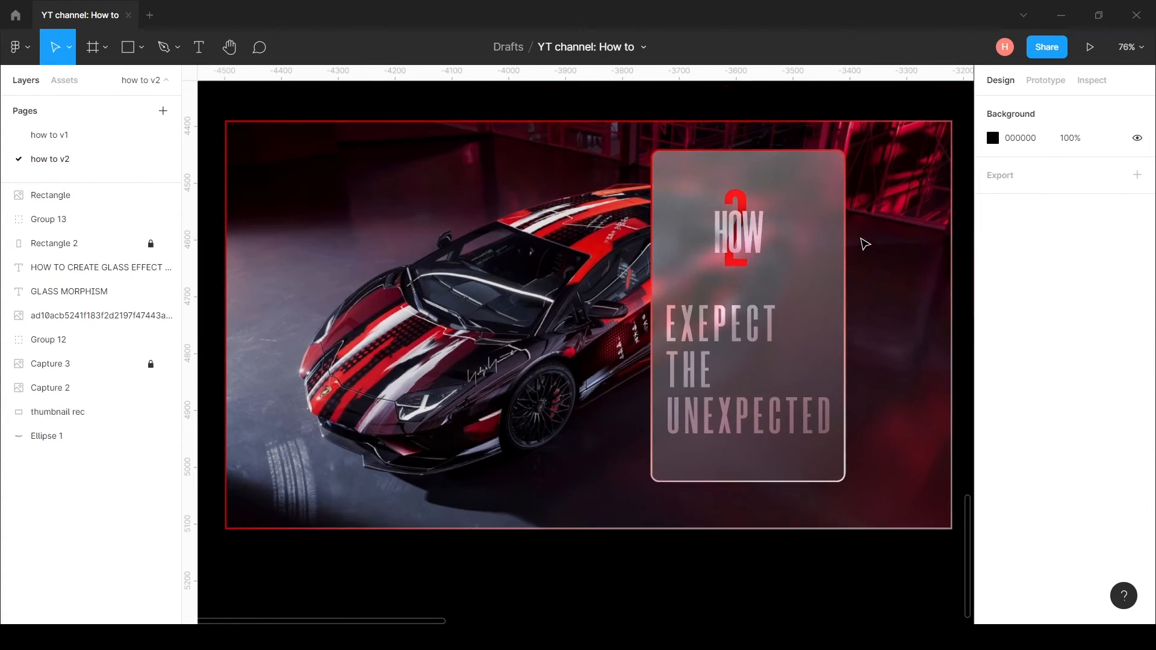
pyautogui.scroll(-2, 878, 291)
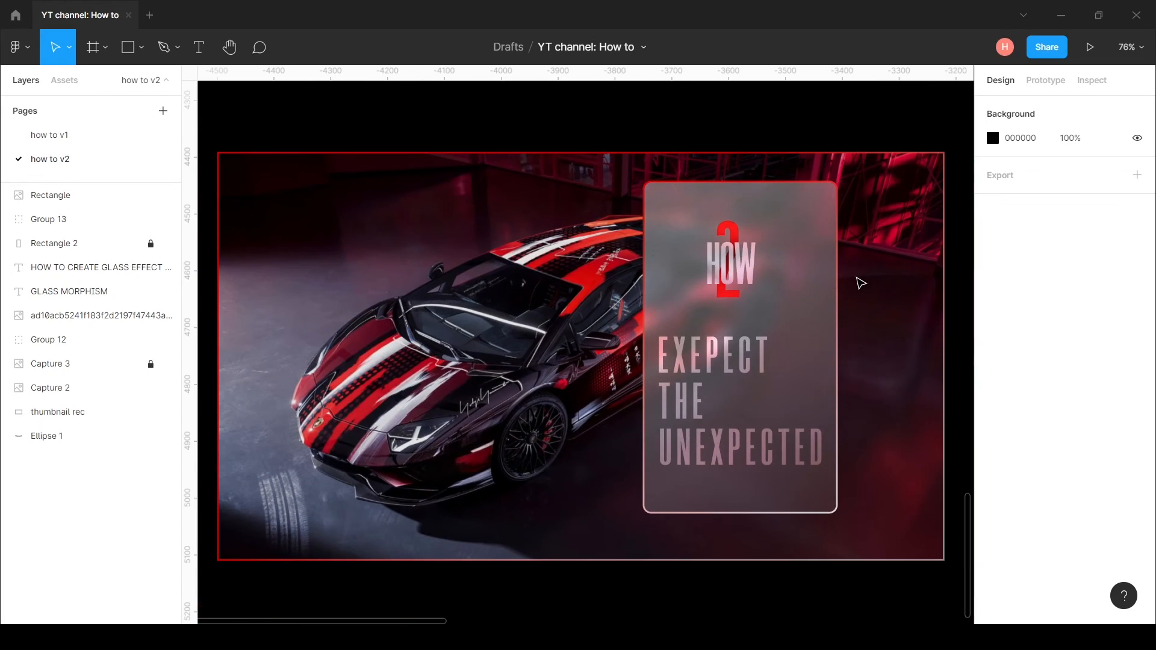